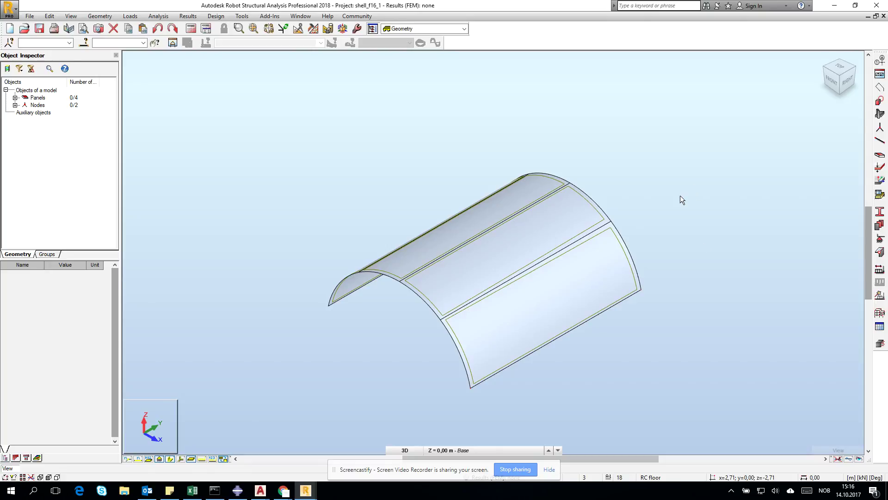
Step: Add a bar along the shell's lower edge from its corner node, then delete that bar 18
scroll(680, 195, "down", 1)
left_click(879, 140)
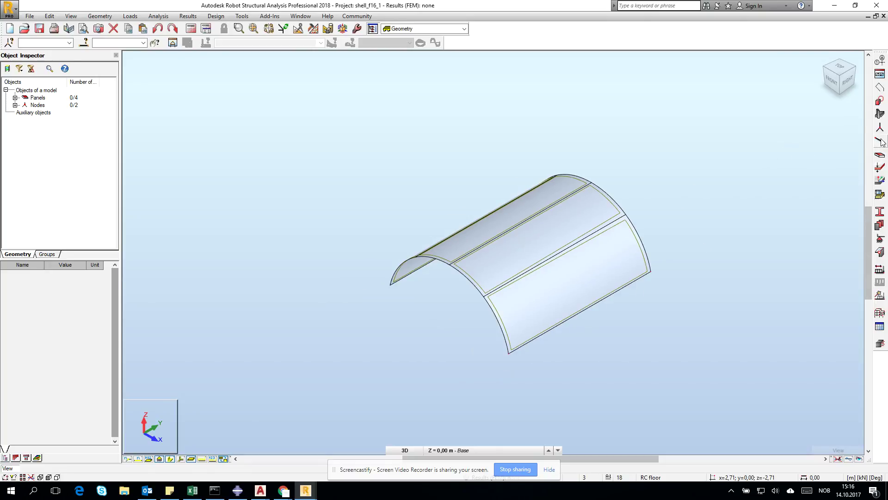
left_click(512, 353)
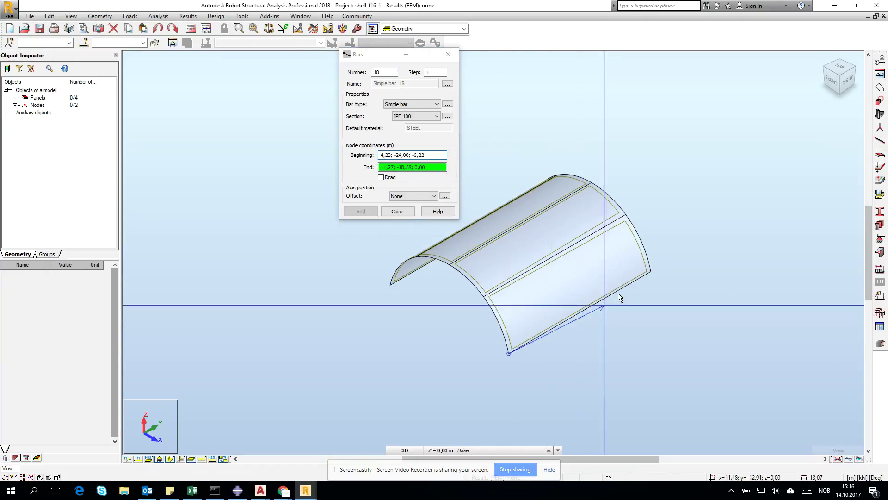
left_click(652, 272)
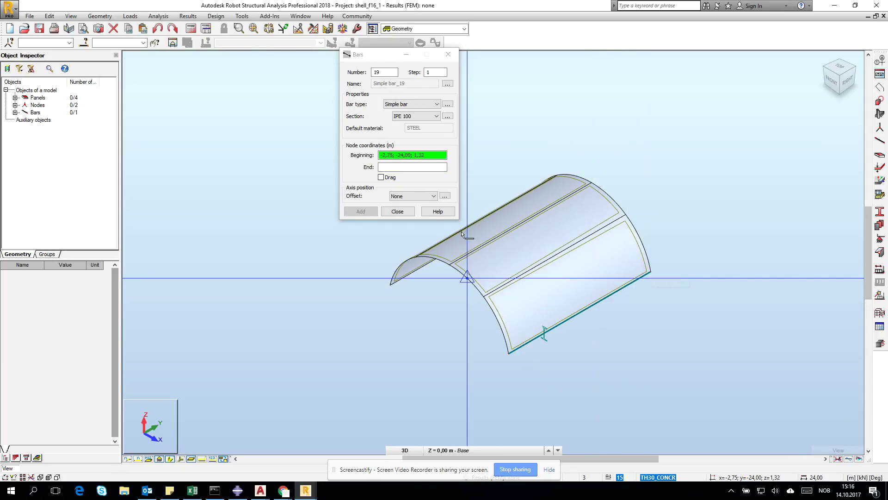
left_click(400, 212)
scroll(527, 342, "up", 5)
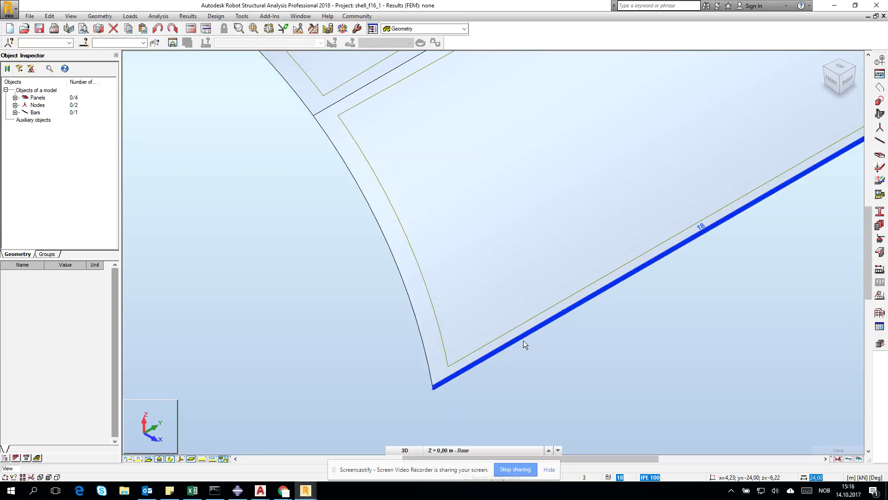
left_click(523, 340)
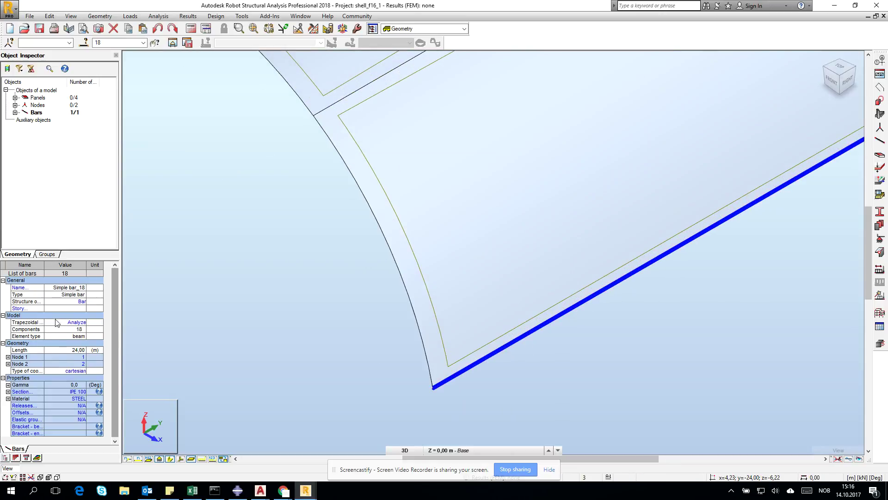
left_click(126, 318)
scroll(461, 320, "down", 5)
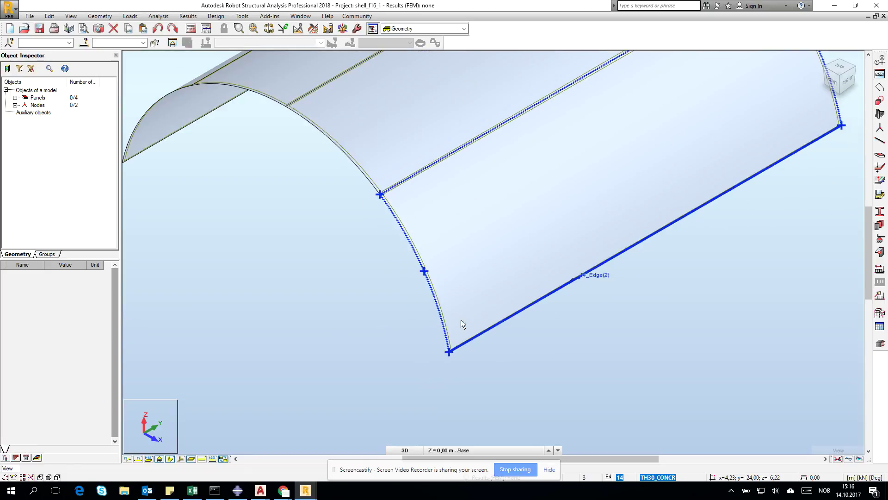
scroll(365, 273, "down", 3)
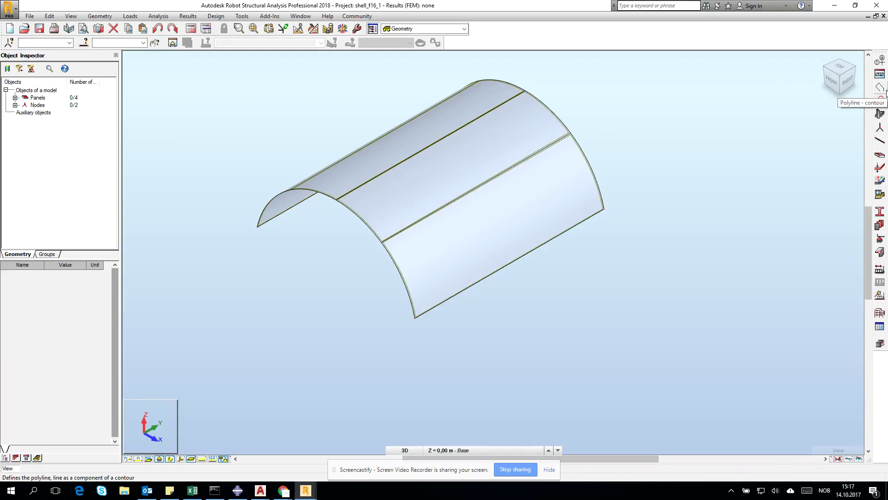
Step: Try a pinned linear support on the first lower straight edge, picking Edge(2) among overlapping candidates
left_click(881, 239)
left_click(370, 82)
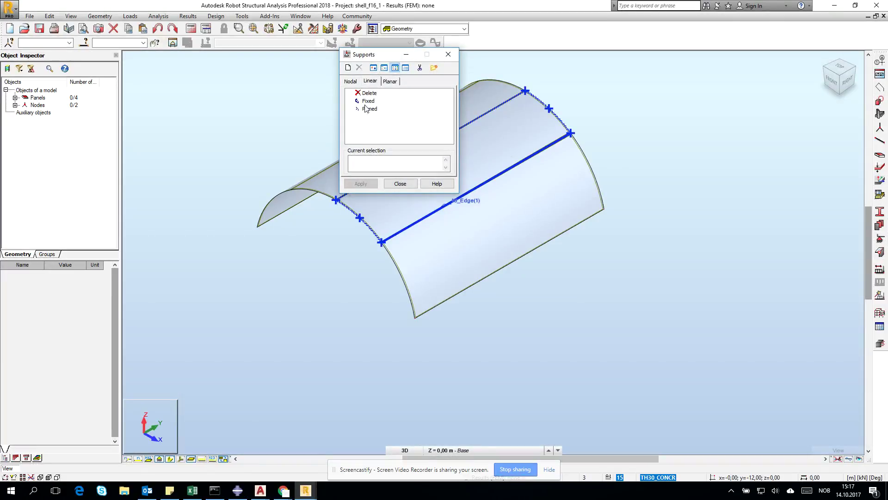
left_click(369, 109)
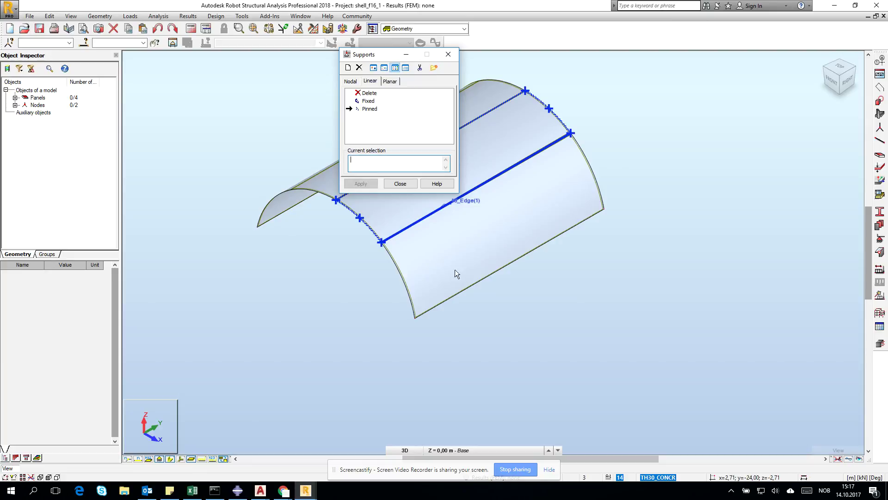
left_click(482, 281)
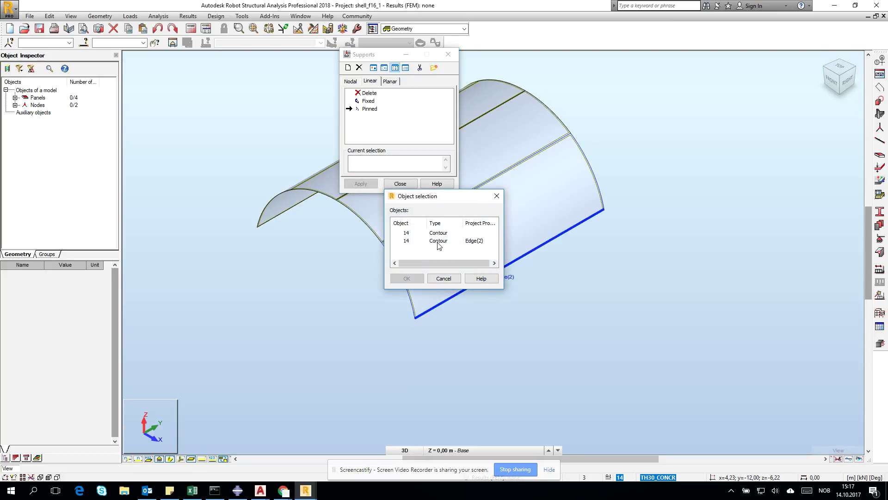
left_click(406, 241)
left_click(408, 278)
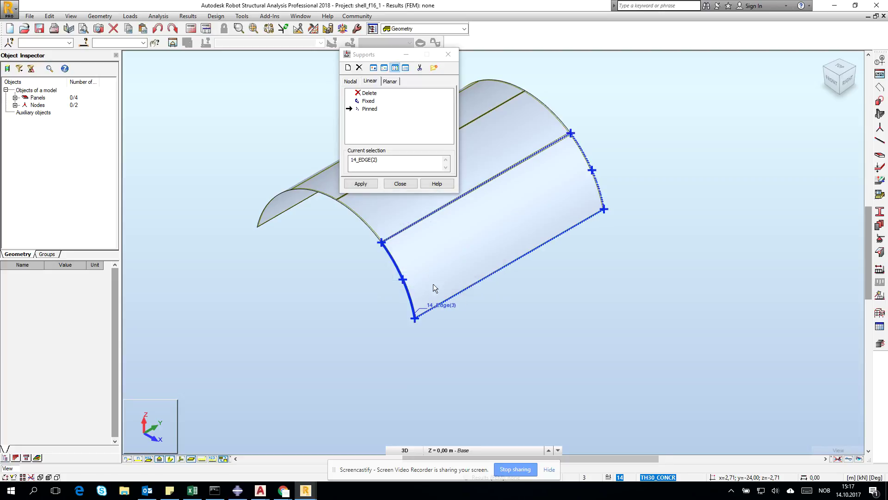
left_click(501, 298)
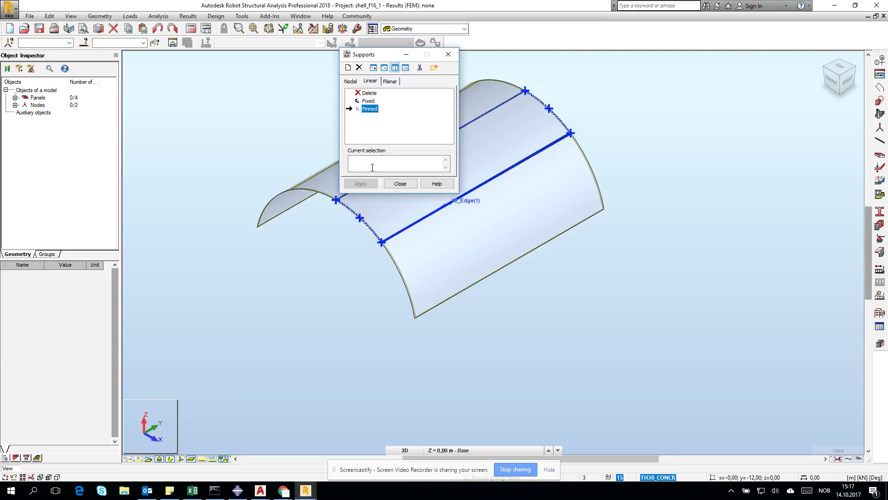
left_click(457, 296)
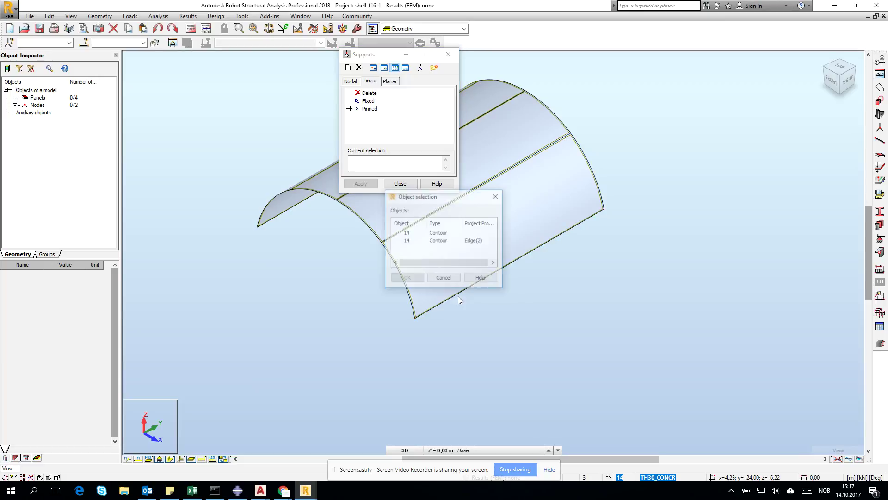
left_click(443, 277)
left_click(401, 183)
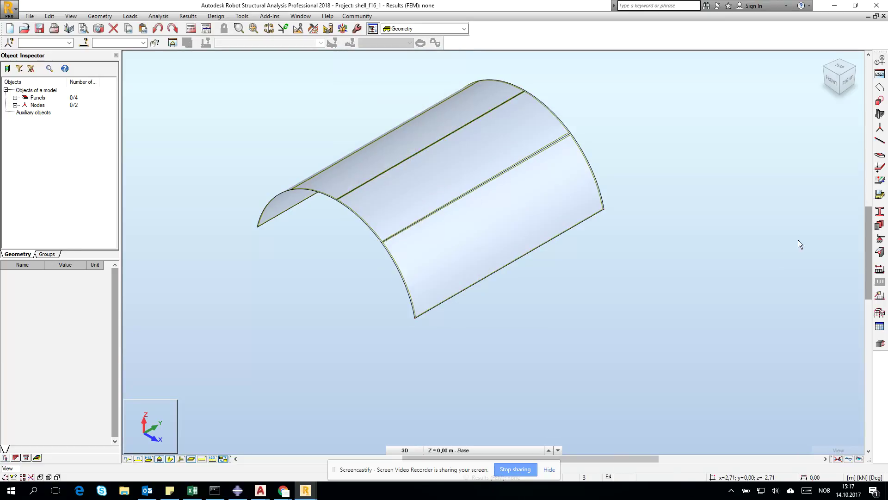
Step: Add a pinned linear support along the other long lower edge of the shell
left_click(878, 237)
left_click(370, 82)
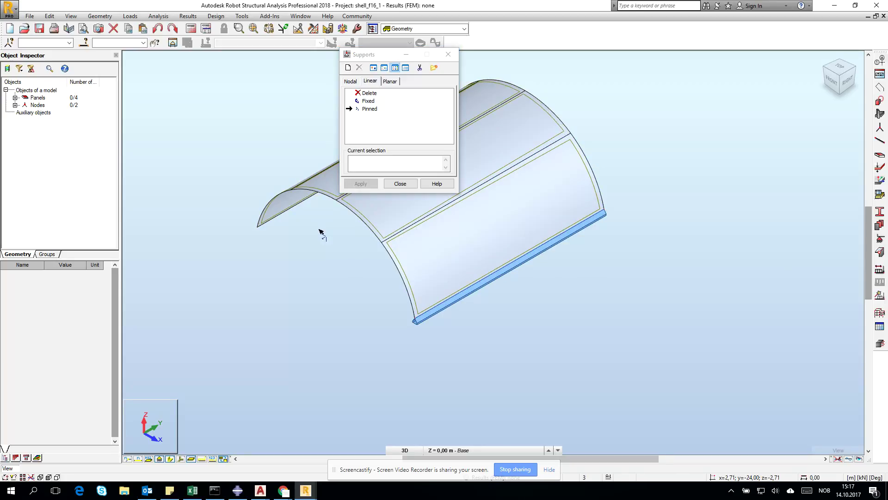
left_click(300, 206)
left_click(399, 183)
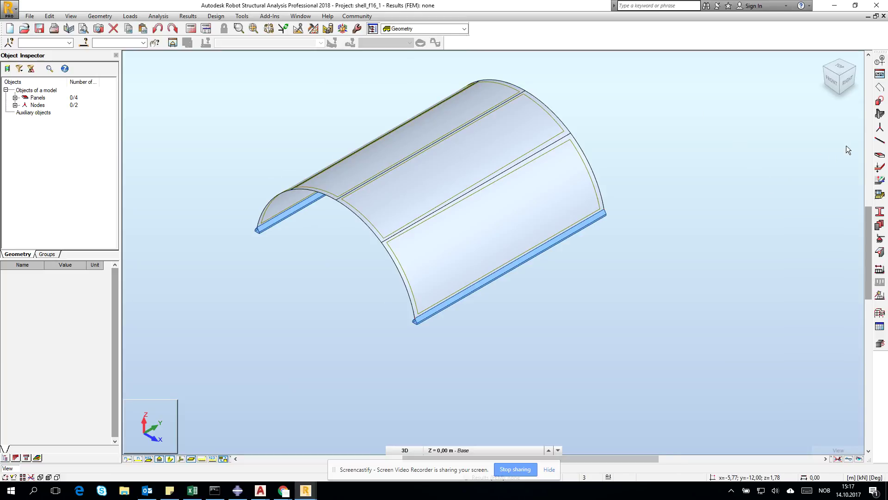
Step: Create the S355 thickness steel_plate_100 with 100 mm thickness
left_click(881, 169)
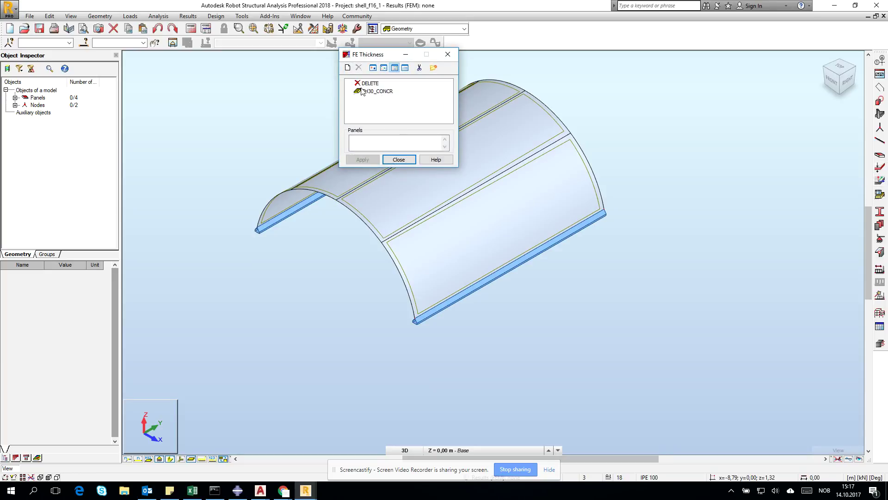
left_click(347, 67)
left_click(559, 326)
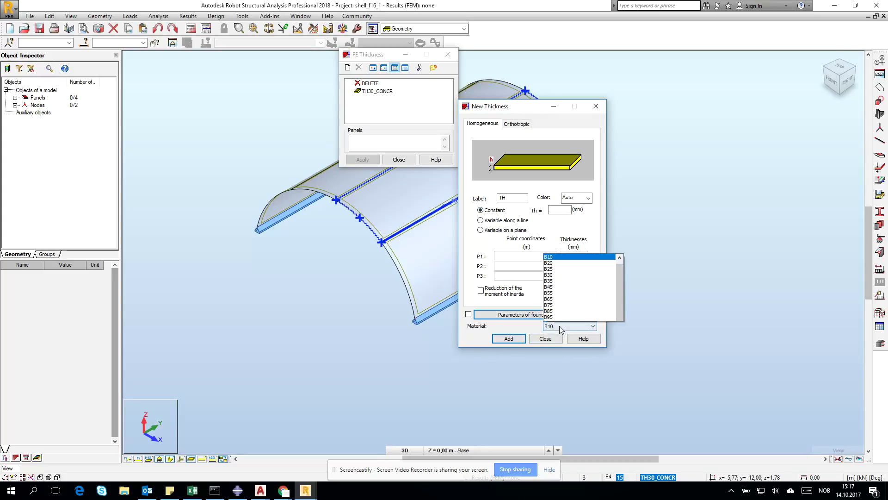
scroll(559, 241, "down", 7)
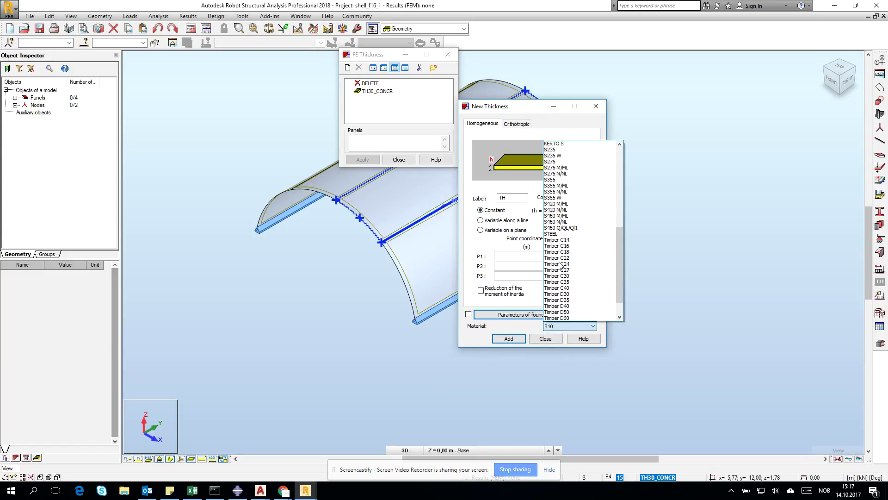
left_click(565, 180)
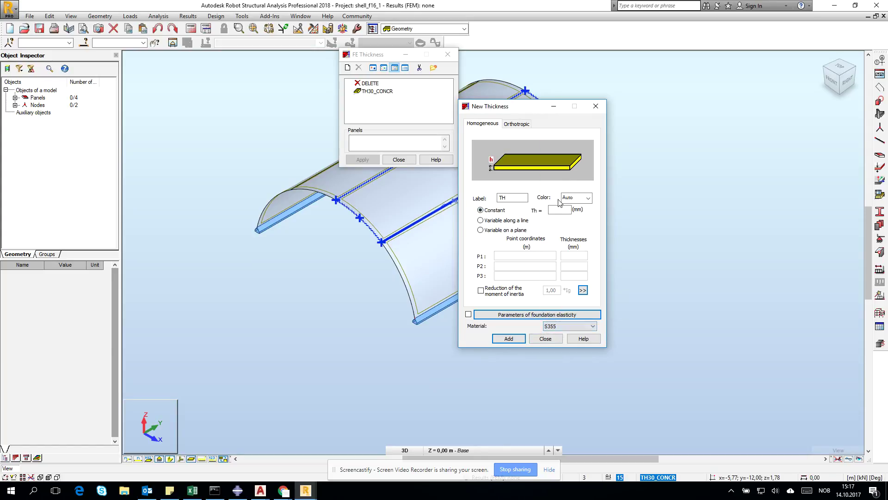
left_click_drag(508, 197, 485, 197)
left_click(559, 210)
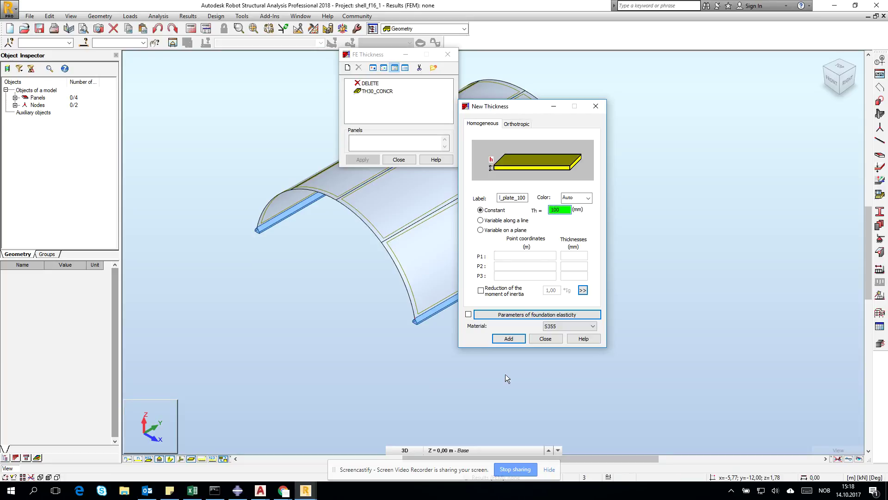
left_click(509, 338)
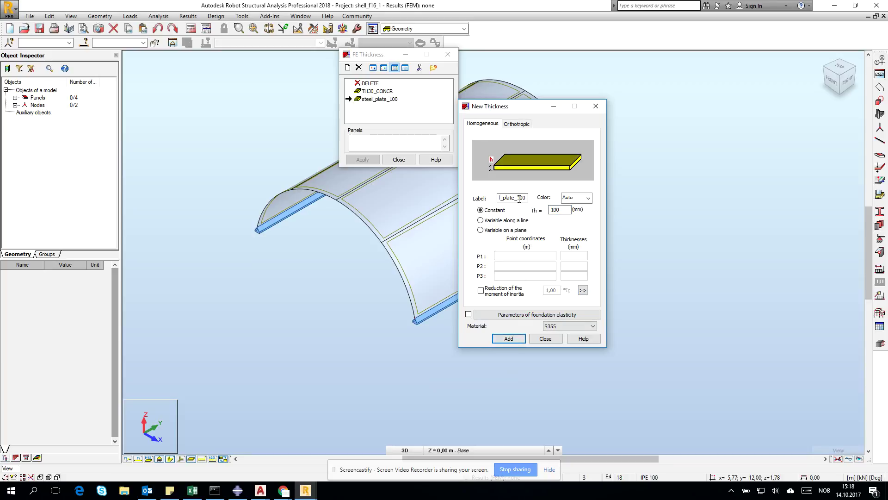
Step: Add a second S355 thickness, steel_plate_50, at 50 mm
left_click_drag(527, 198, 522, 198)
type("50")
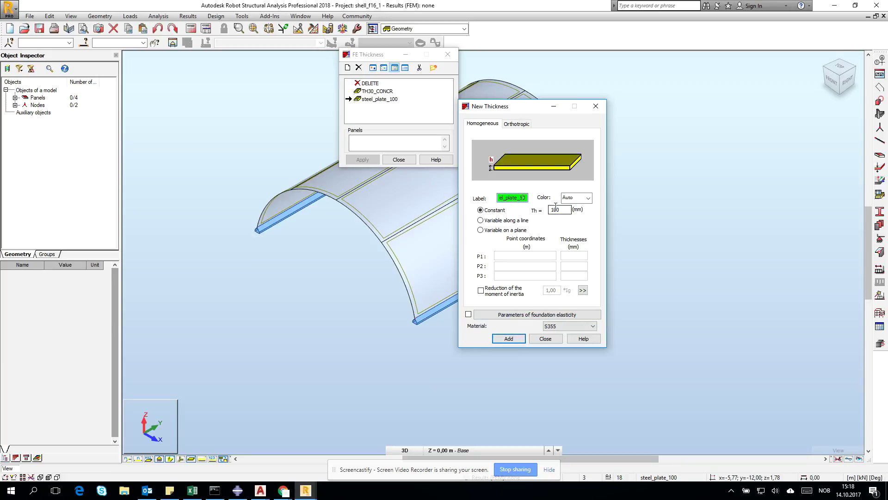
left_click(544, 209)
type("50")
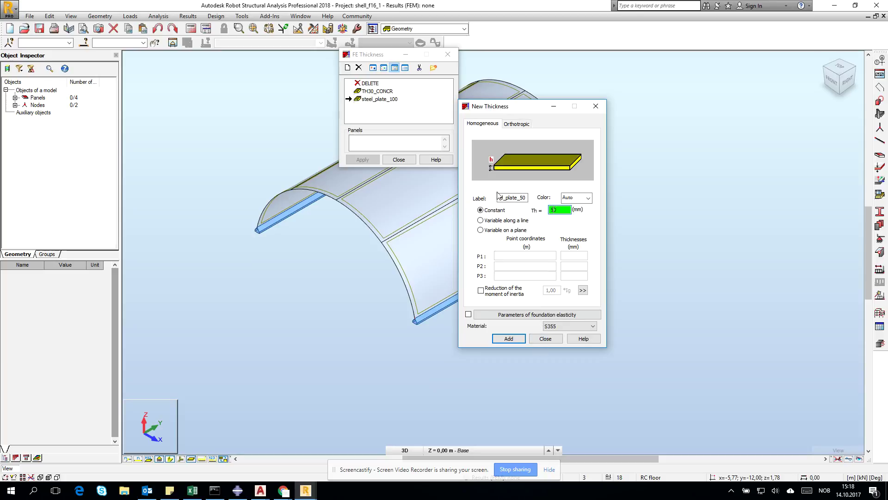
left_click(514, 340)
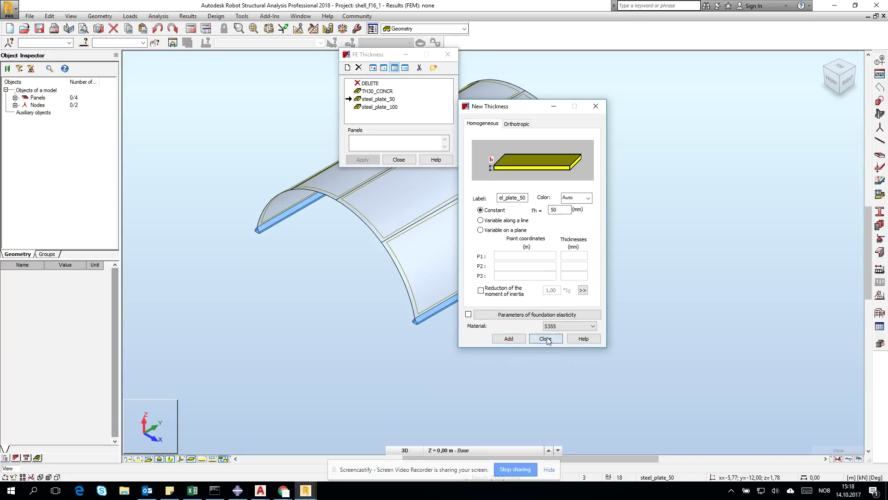
left_click(542, 339)
Step: Assign the steel_plate_100 thickness to all panels
left_click(369, 107)
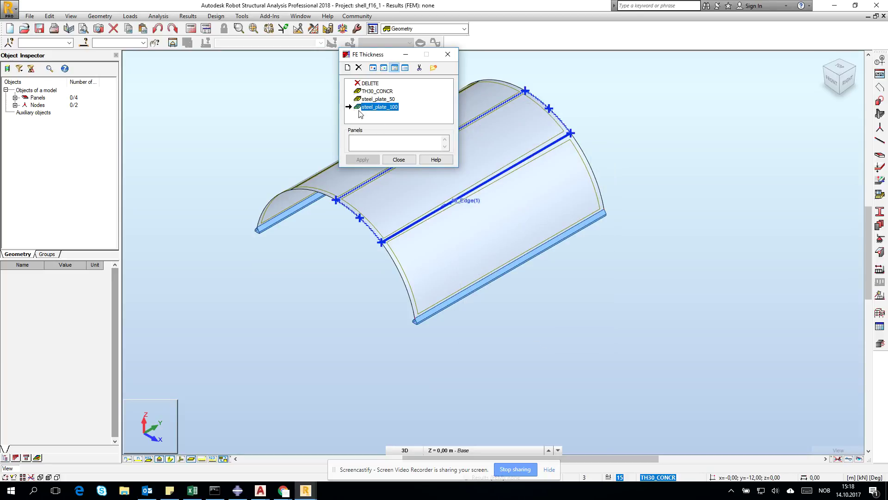
left_click(367, 141)
type("all")
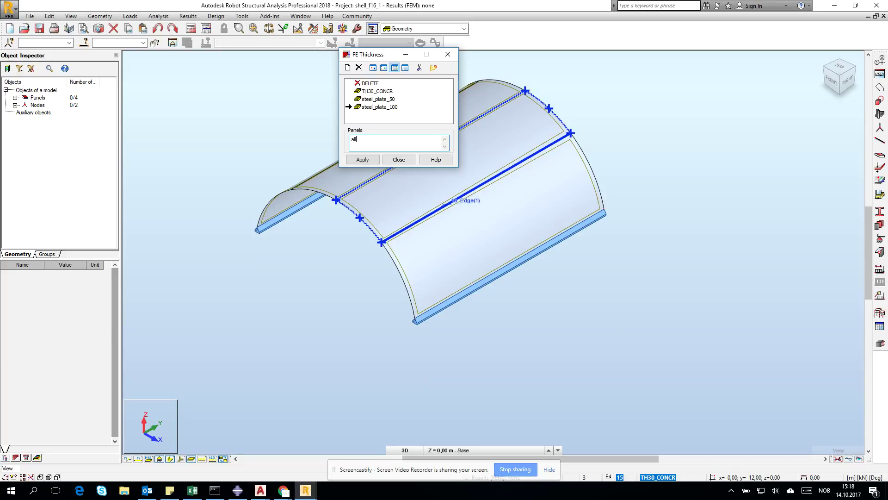
left_click(363, 159)
Step: Set reinforcement type N/A for shell panels 14 to 17 and close the thickness window
left_click(430, 227)
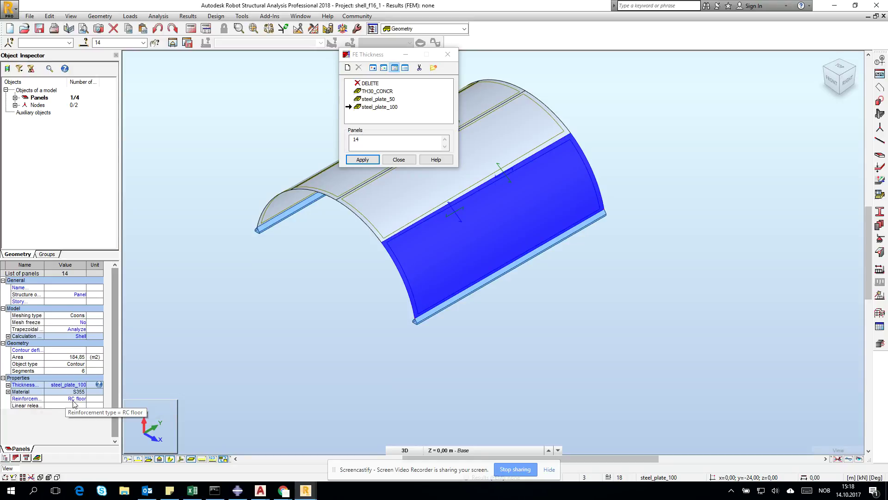
left_click_drag(385, 294, 245, 187)
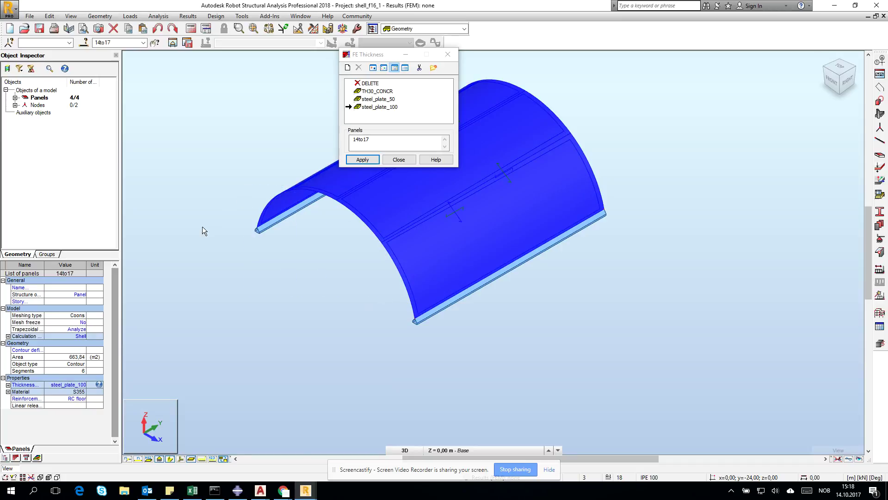
left_click(82, 399)
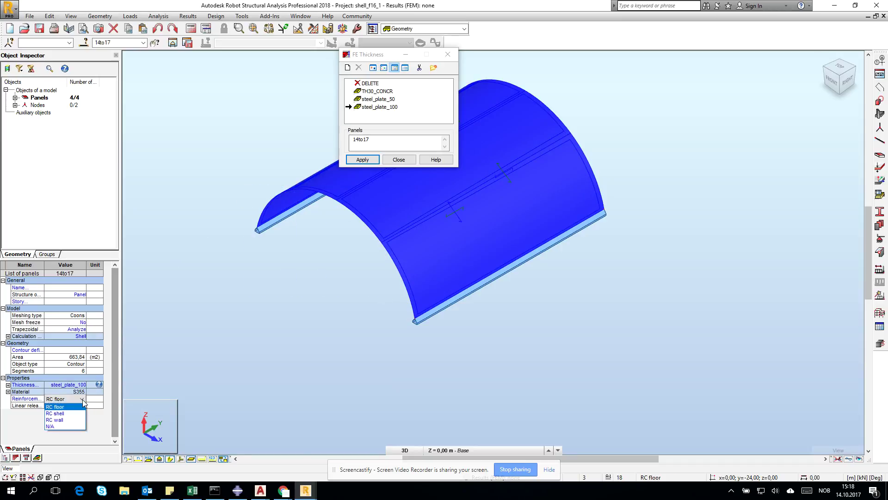
left_click(66, 426)
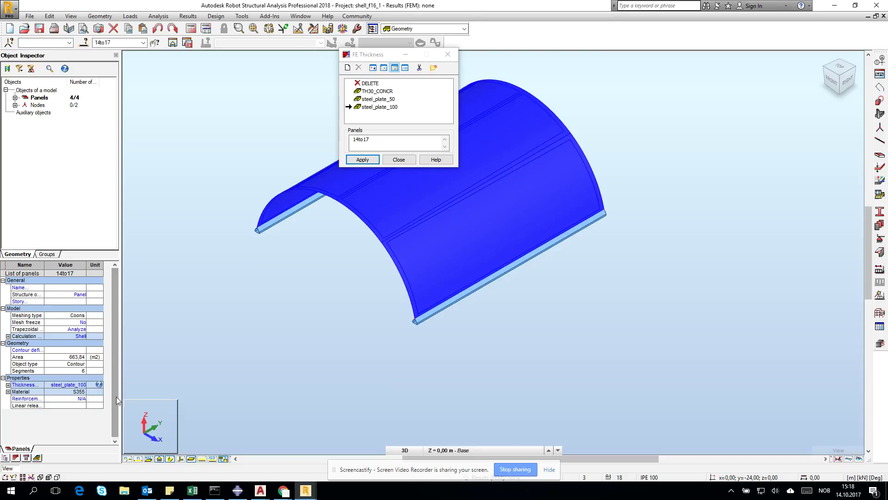
left_click(235, 307)
left_click(403, 160)
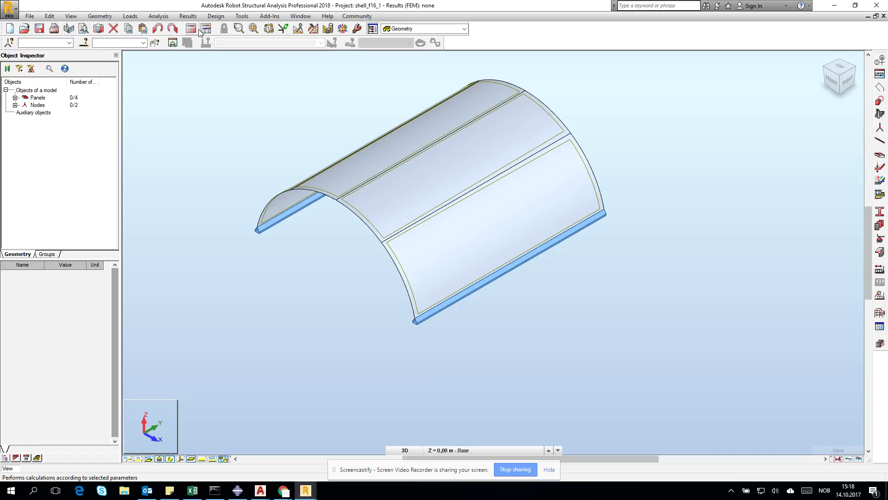
Step: Define load cases DL1 as dead, SN1 as snow and WIND1 as wind
left_click(130, 17)
left_click(133, 29)
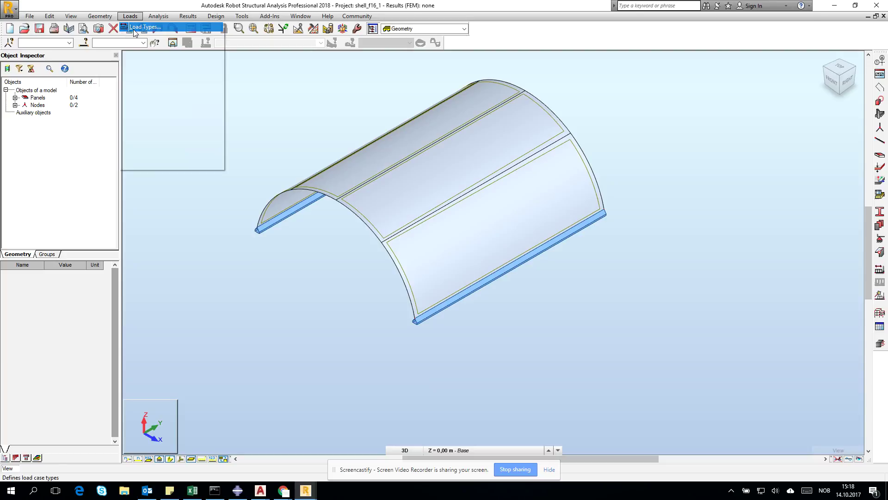
left_click(443, 117)
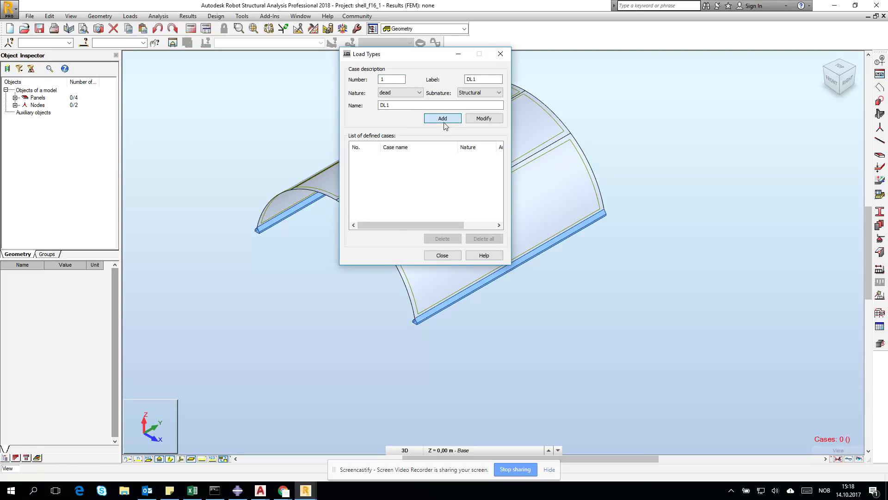
left_click(413, 92)
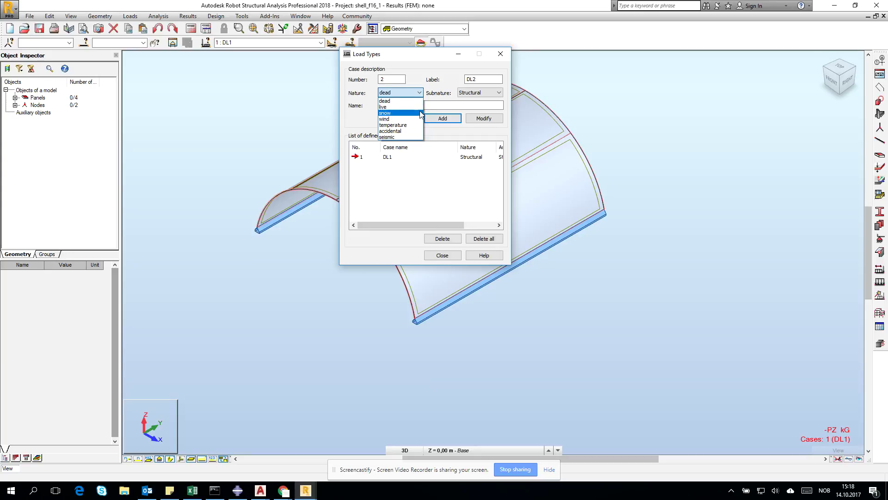
left_click(401, 113)
key("Return")
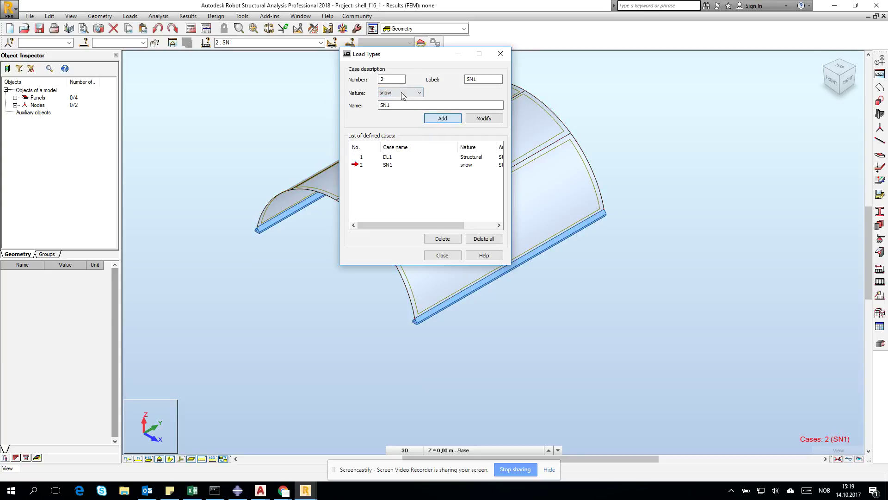
left_click(401, 92)
left_click(400, 107)
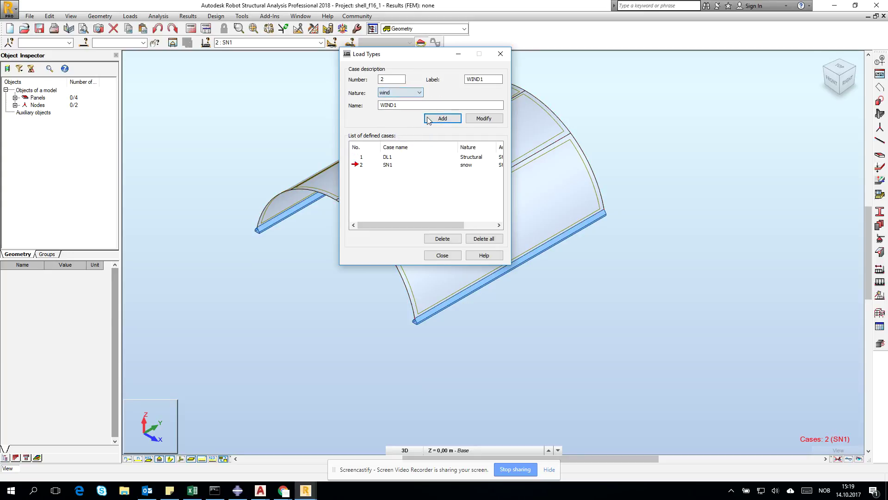
key("Return")
left_click(442, 255)
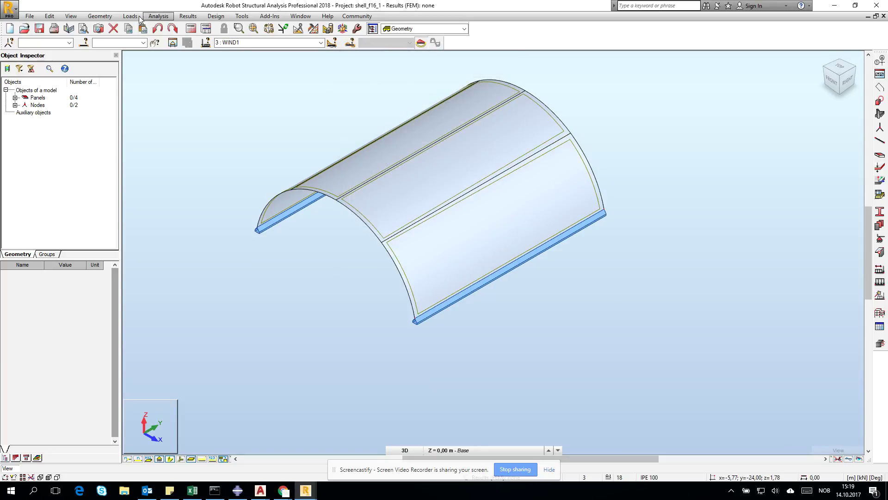
Step: Start a WIND1 uniform planar surface load acting in local axes, entering Z = -0,2
left_click(880, 282)
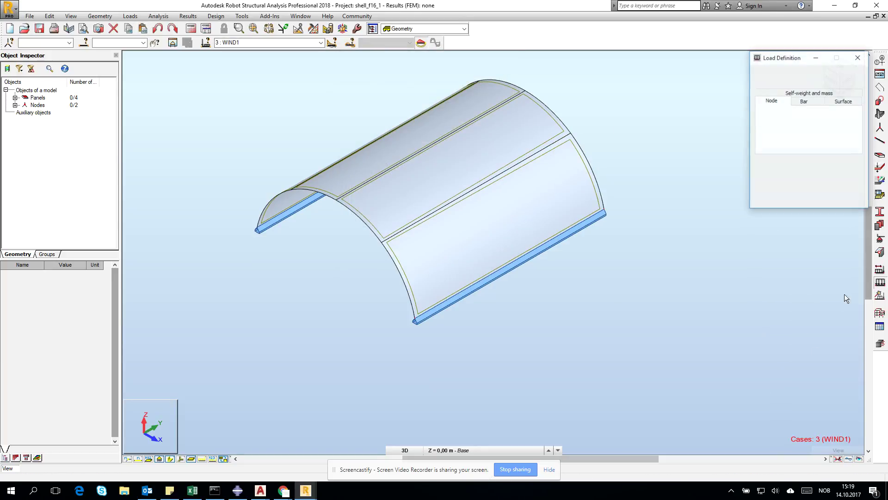
left_click(818, 99)
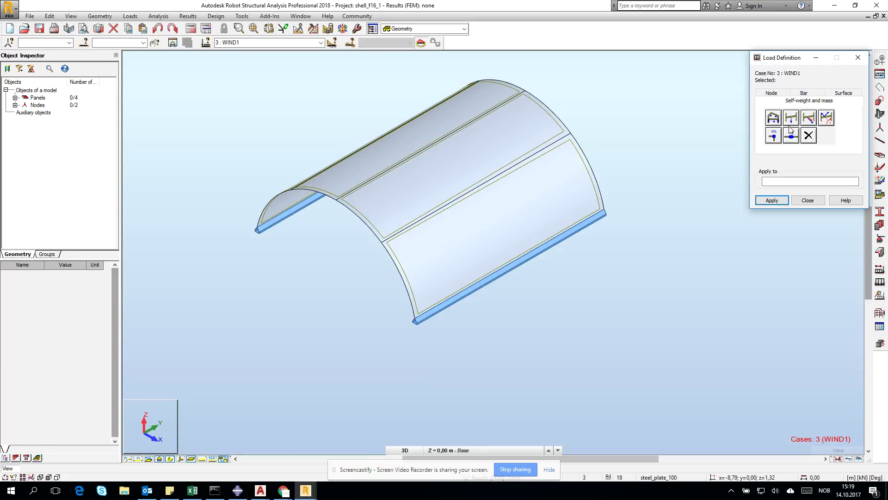
left_click(794, 93)
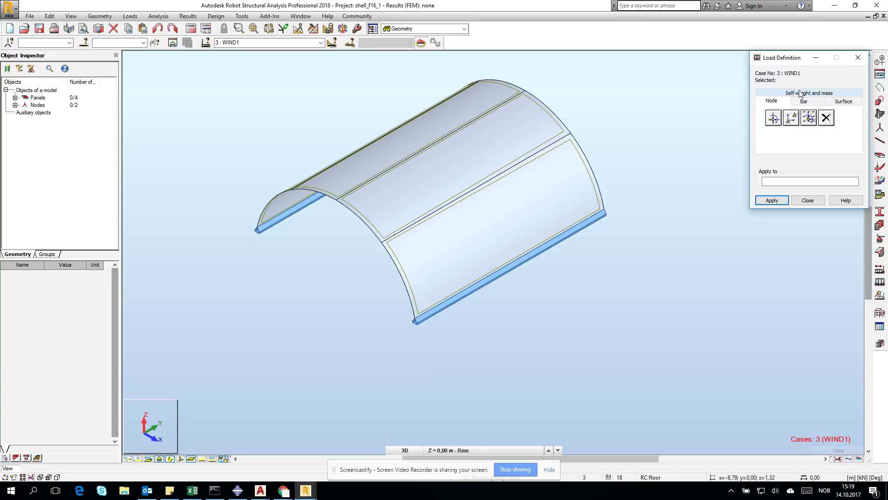
left_click(840, 101)
left_click(777, 119)
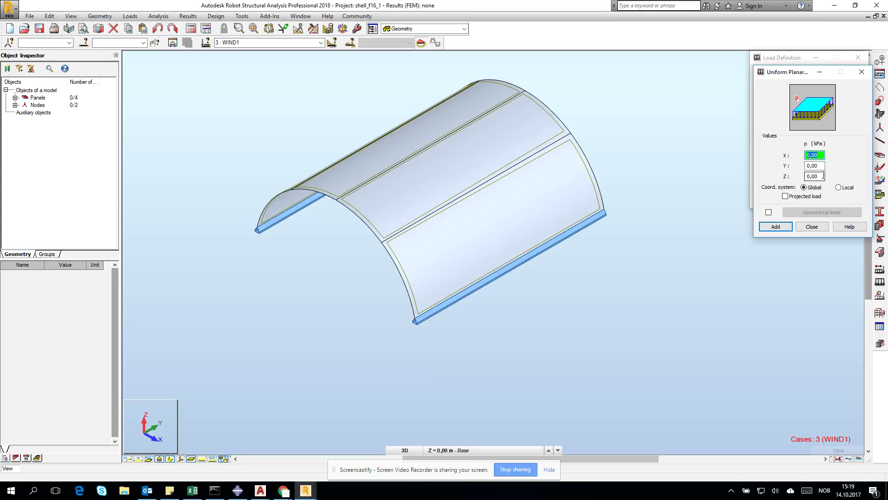
left_click(823, 176)
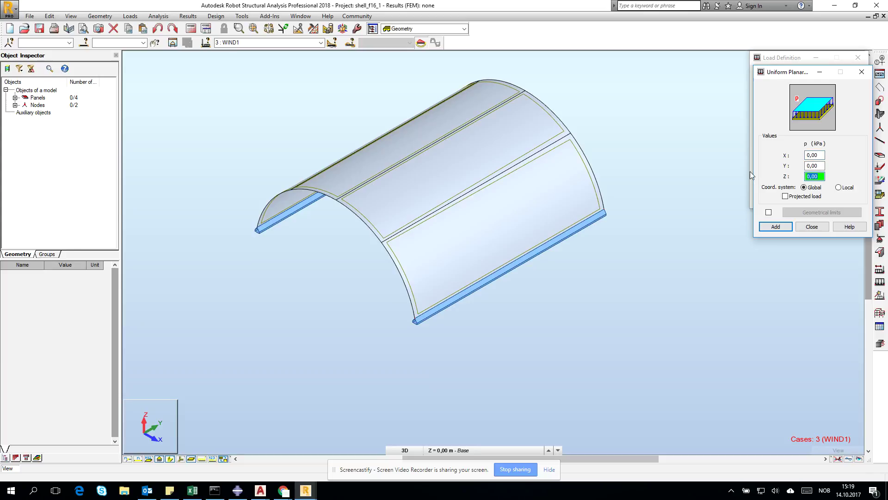
left_click(839, 188)
type("-0,2")
Step: Display the panels' local axes, then set Z to 0,2 kPa and add the load
left_click(181, 459)
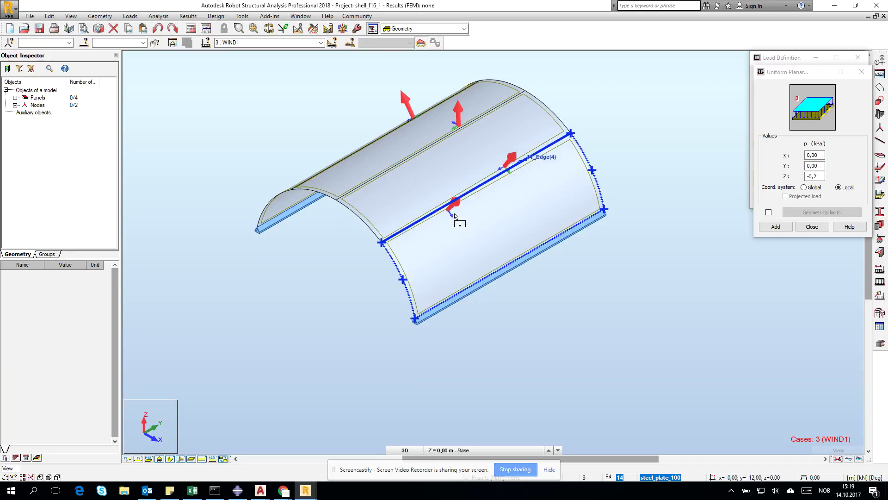
scroll(469, 190, "up", 3)
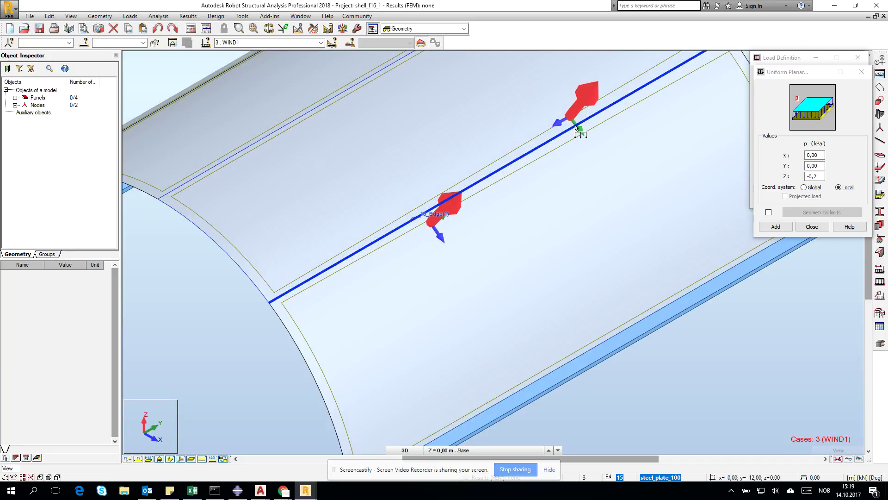
scroll(422, 239, "down", 4)
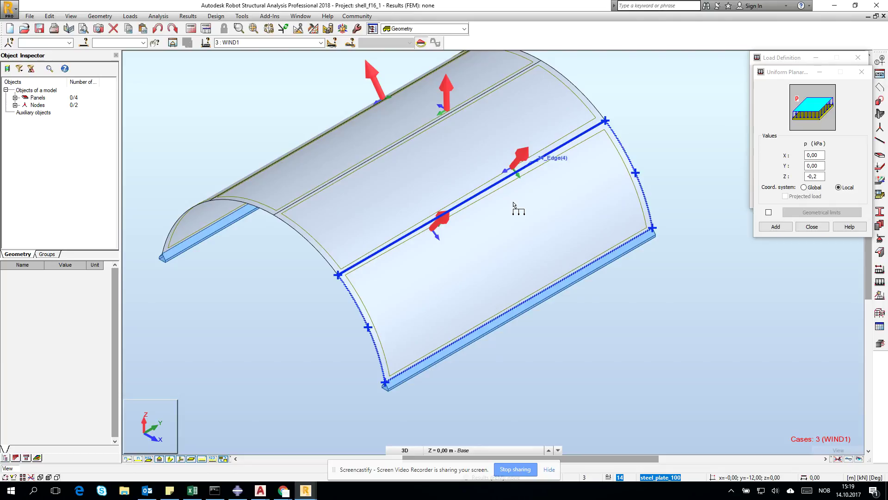
left_click(774, 228)
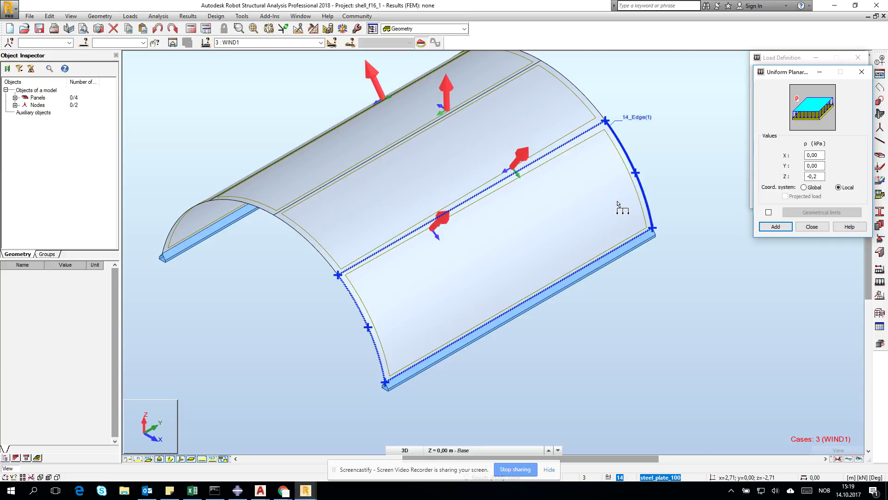
left_click_drag(820, 175, 802, 175)
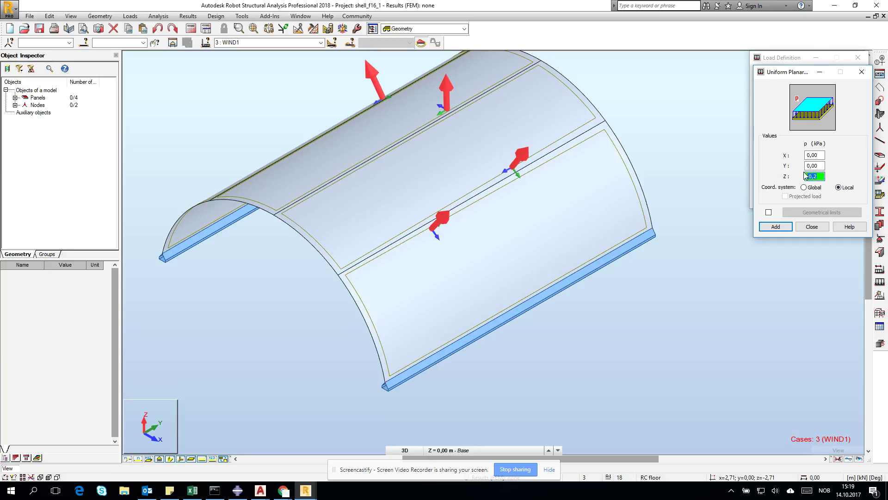
left_click(783, 228)
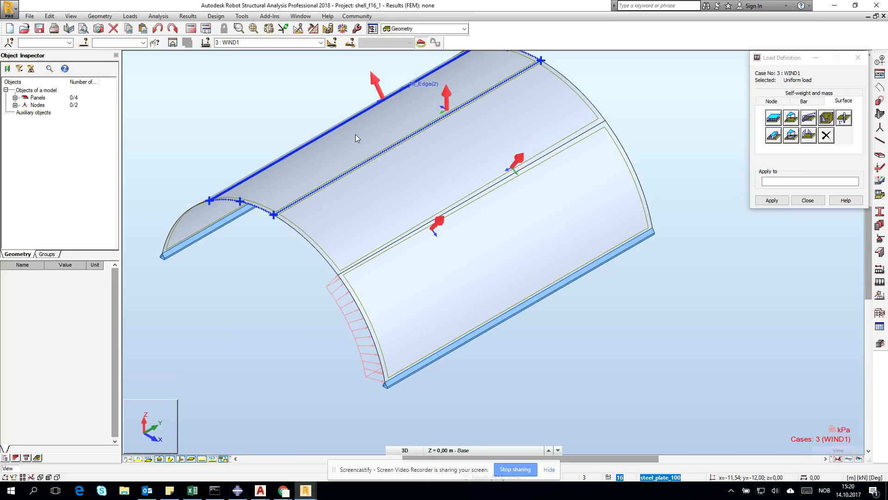
Step: Apply a 0,5 kPa local-Z uniform load to the upper roof panel
left_click(773, 117)
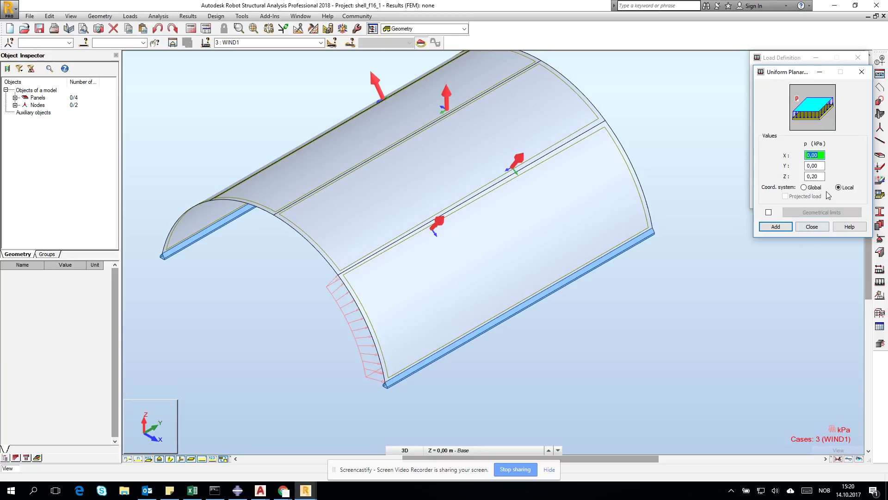
left_click(821, 176)
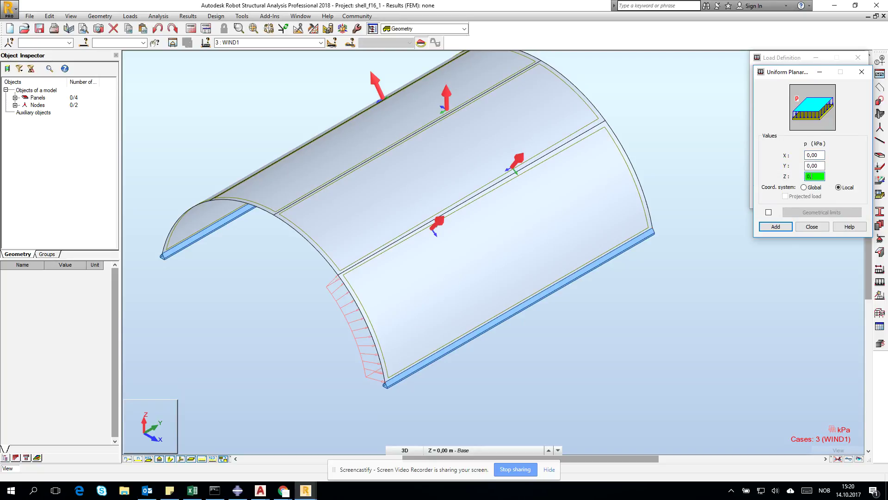
type("0,5")
left_click(776, 226)
left_click(403, 175)
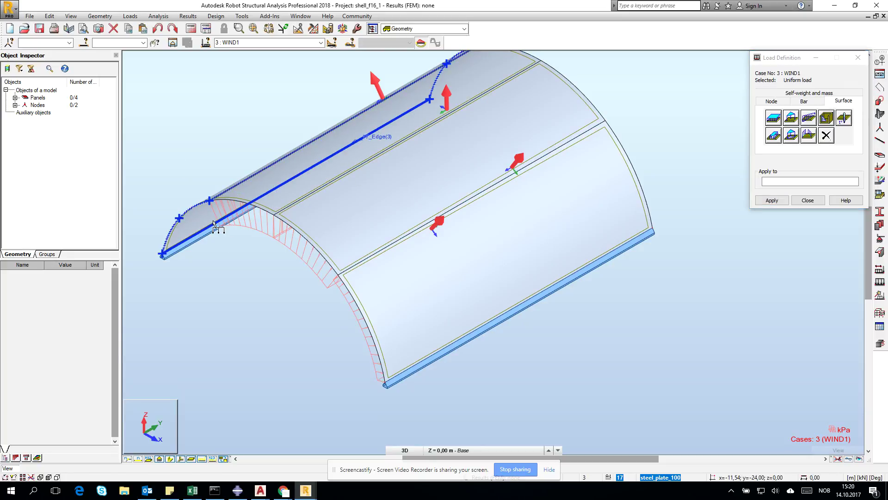
Step: Apply a -0,25 kPa local-Z uniform wind load to the left roof panel
left_click(778, 121)
left_click(812, 176)
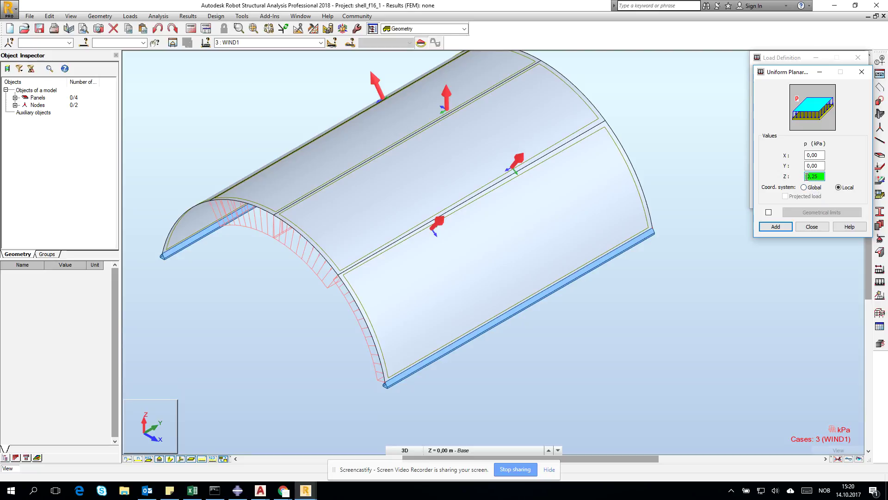
left_click(776, 227)
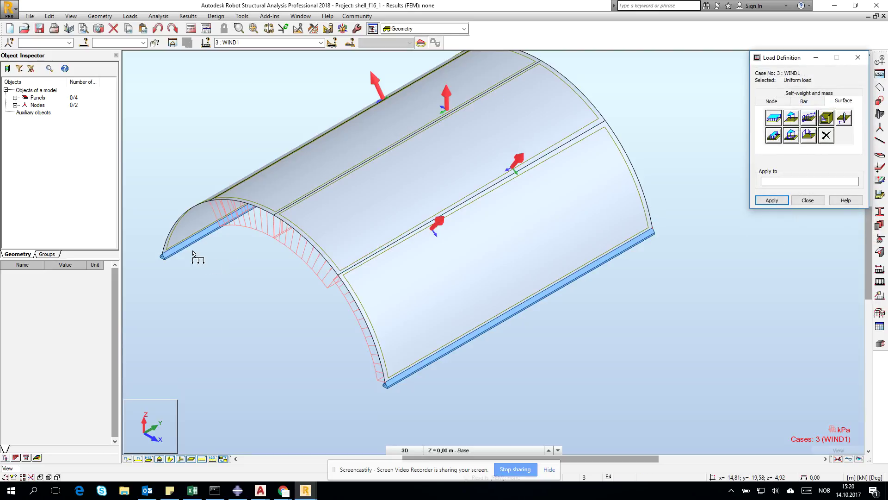
left_click(187, 233)
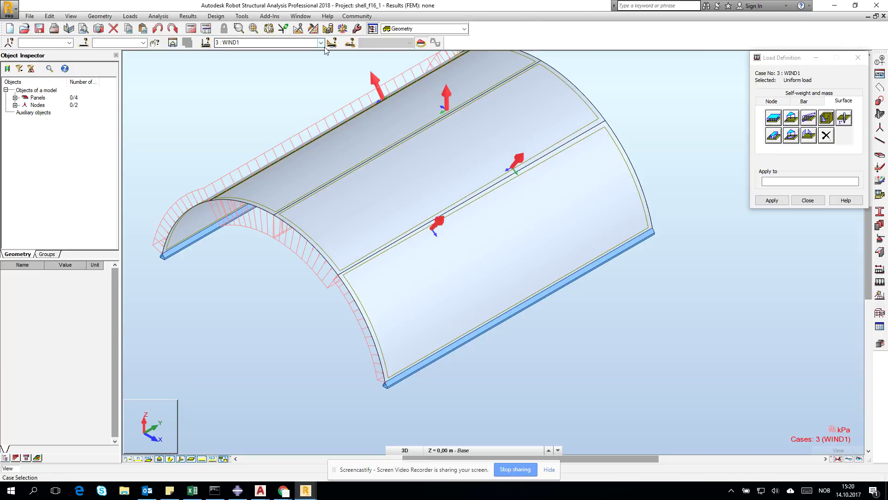
left_click(777, 120)
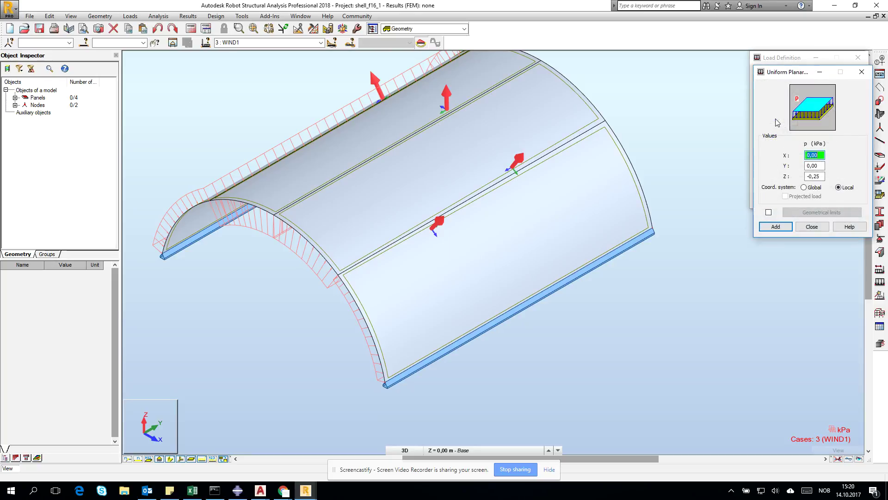
Step: For case SN1, apply a -2 kPa global-Z projected uniform load to all four roof panels
left_click(321, 43)
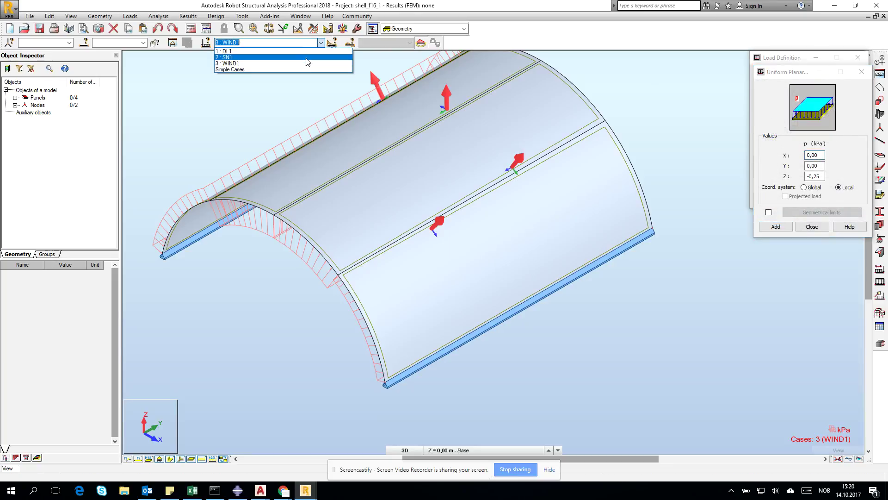
left_click(307, 57)
left_click(804, 187)
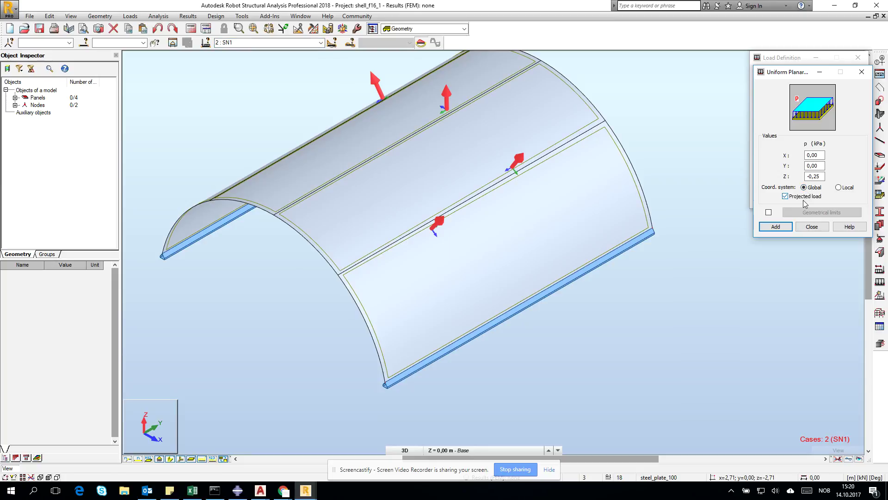
double_click(810, 176)
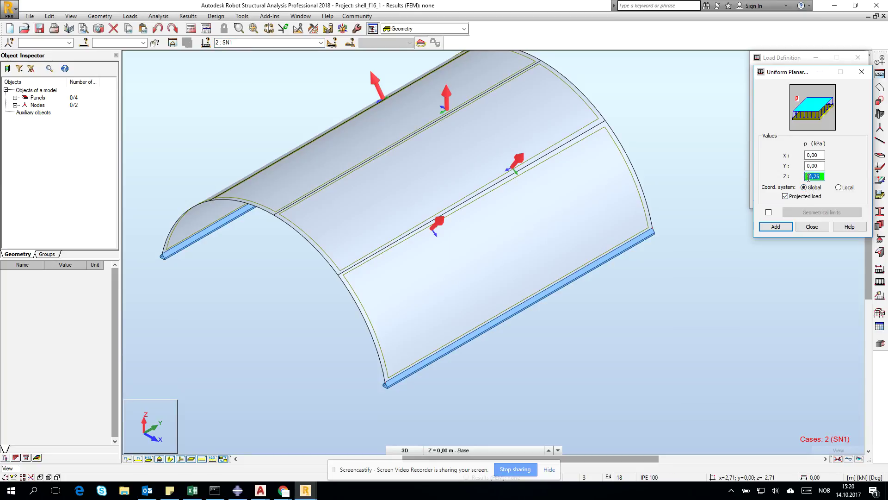
left_click(775, 226)
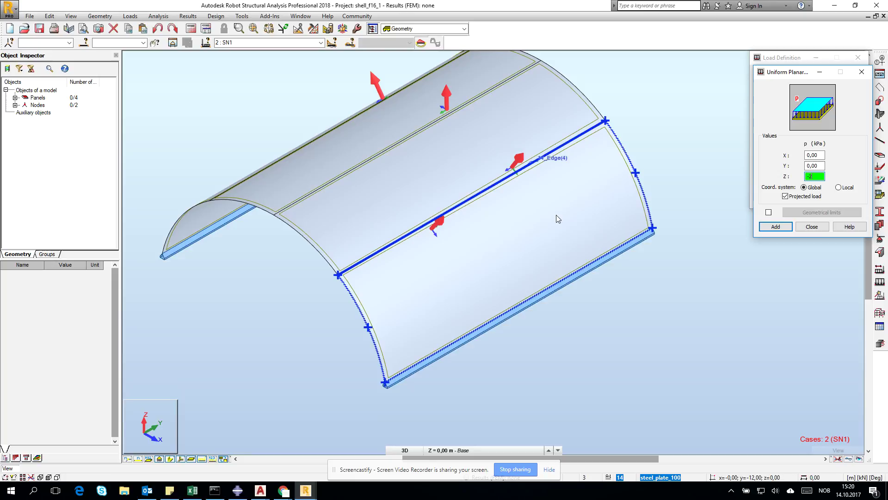
left_click(563, 192)
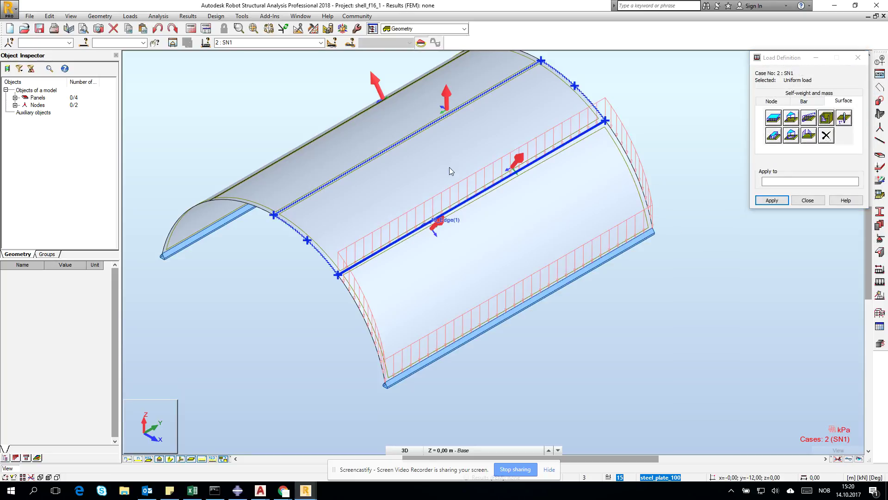
left_click(449, 168)
left_click(340, 140)
left_click(226, 189)
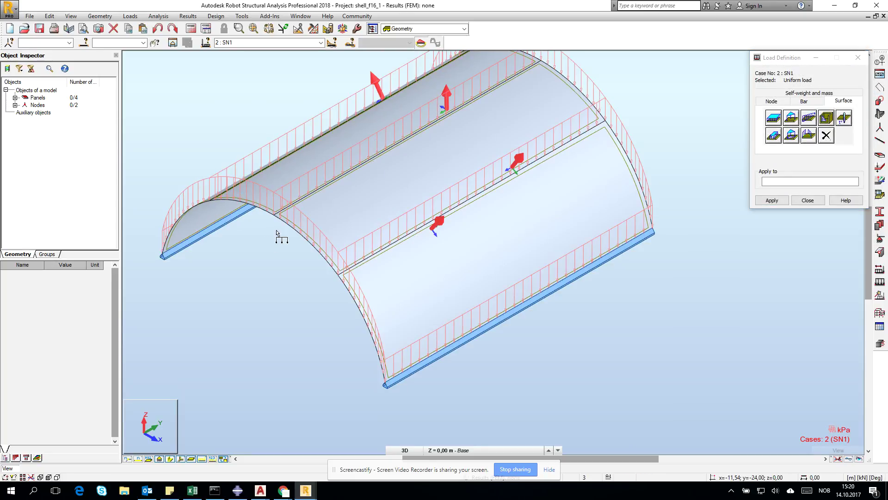
left_click(809, 200)
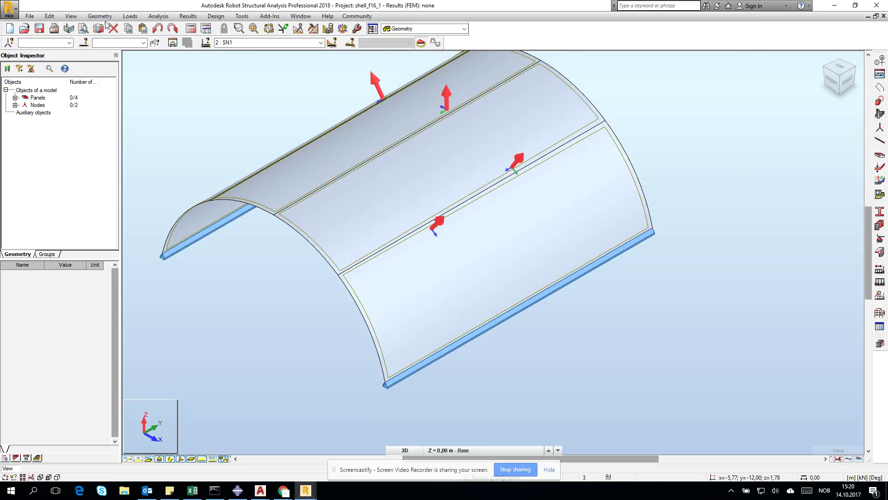
Step: Create ULS combination 4 COMB_ULS containing all load cases
left_click(130, 15)
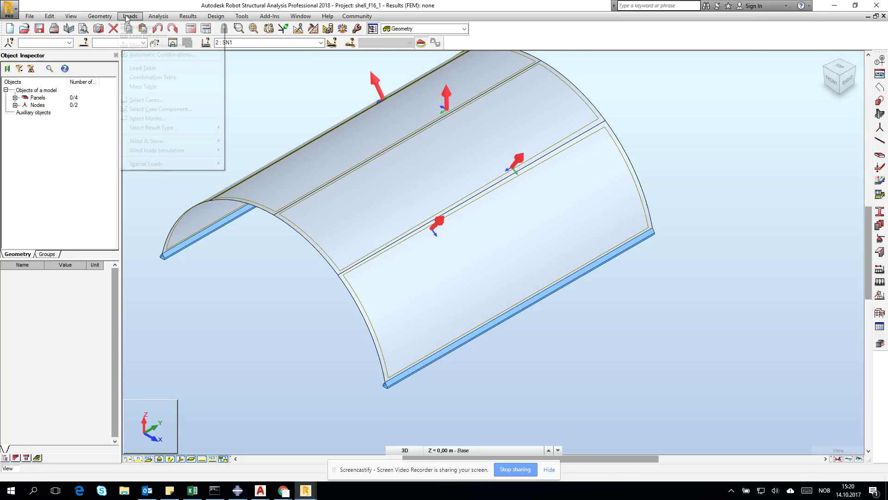
left_click(149, 46)
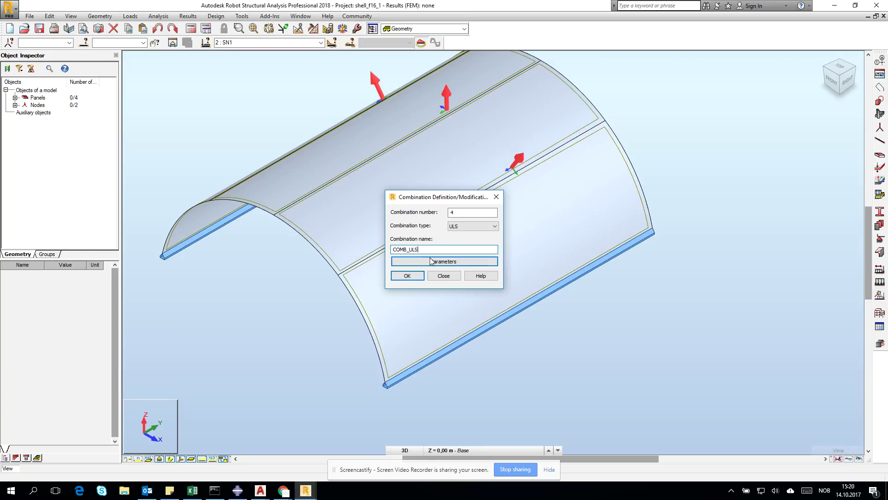
left_click(412, 276)
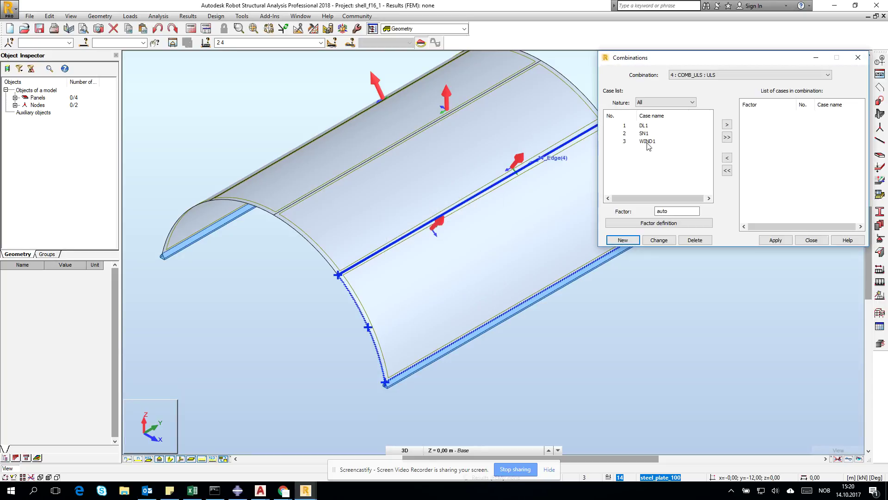
left_click(728, 137)
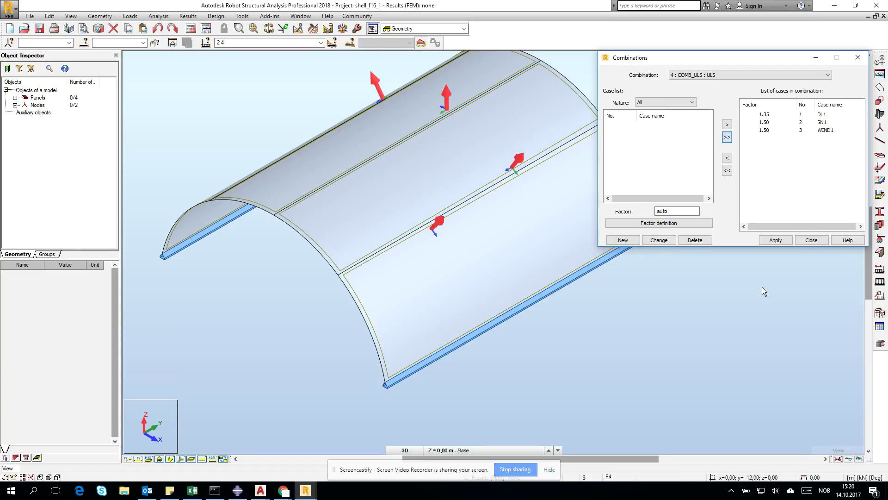
left_click(770, 240)
left_click(812, 239)
Step: Create SLS combination 5 COMB_SLS containing DL1, SN1 and WIND1
left_click(133, 17)
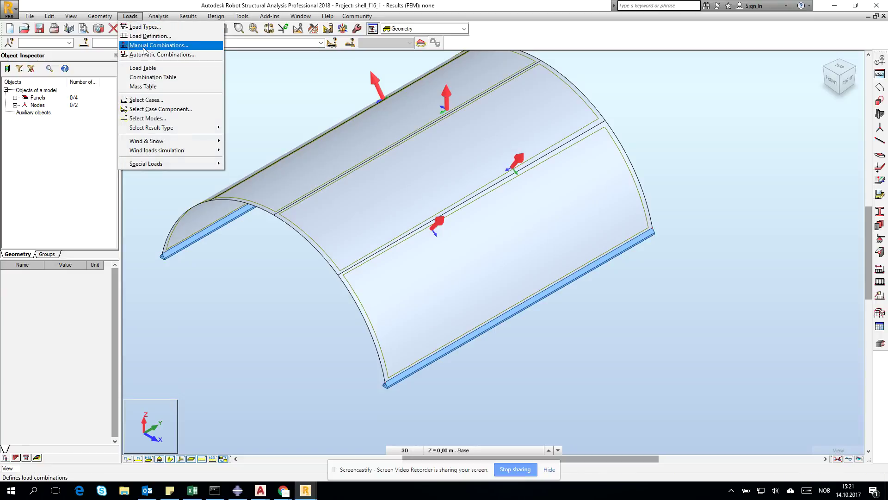
left_click(158, 45)
left_click(622, 240)
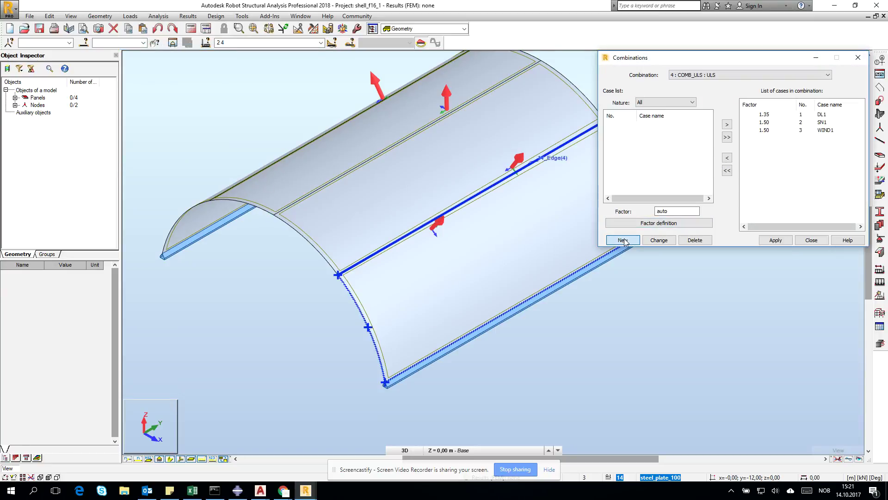
left_click(761, 135)
left_click(742, 149)
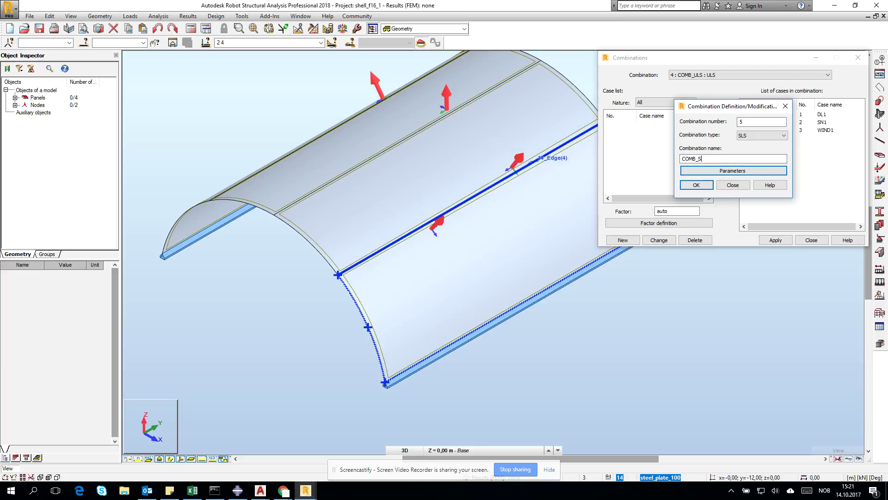
left_click(693, 191)
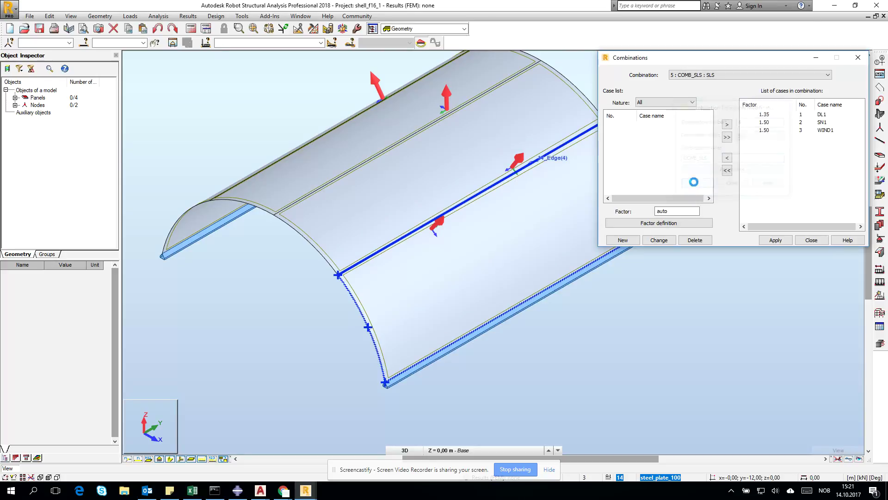
left_click(624, 128, "shift")
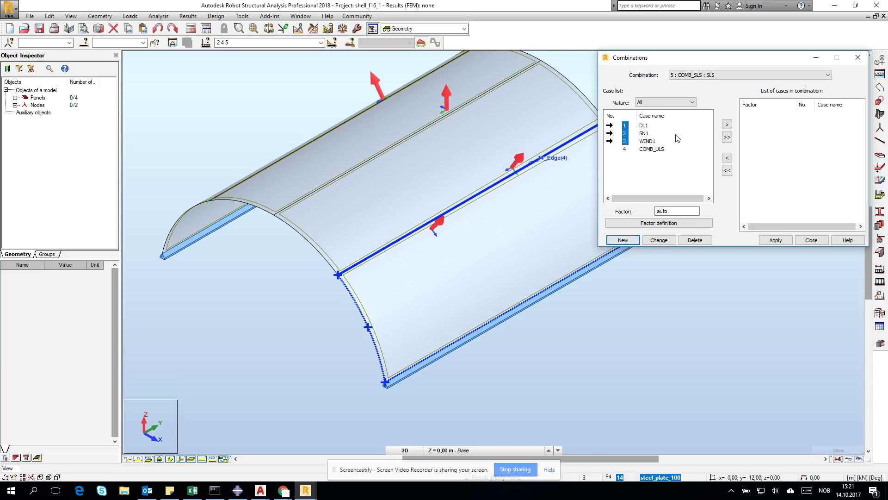
left_click(727, 125)
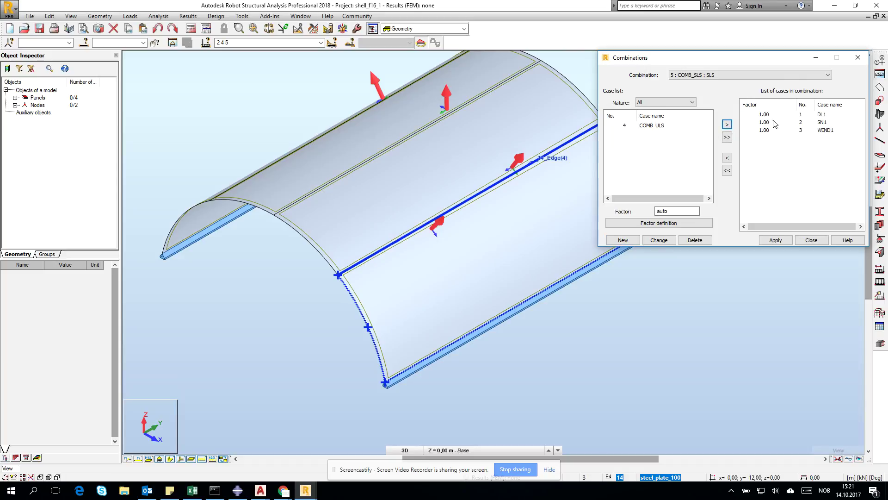
left_click(790, 243)
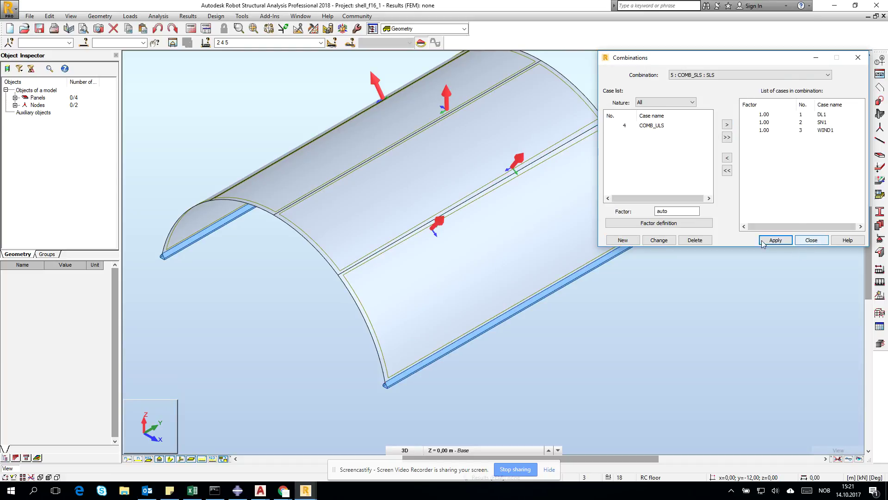
Step: Create SLS combination 6 'buckling' with DL1, SN1 and WIND1
left_click(623, 240)
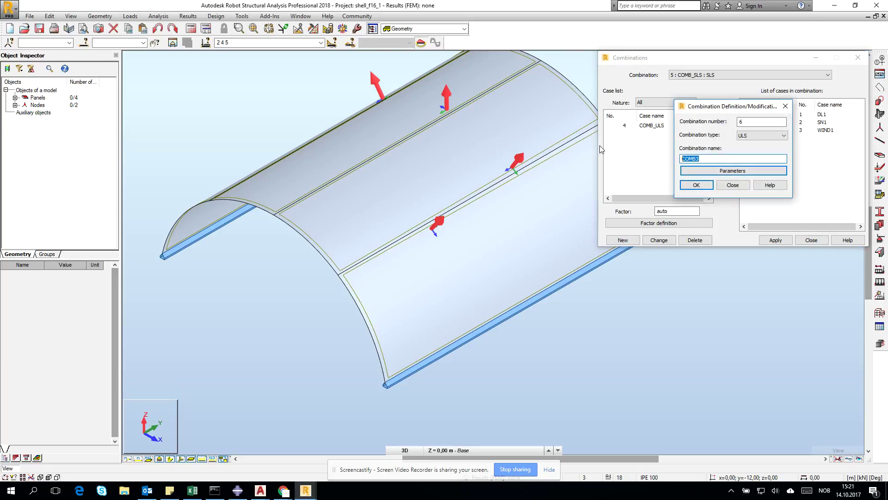
type("buckling")
left_click(743, 135)
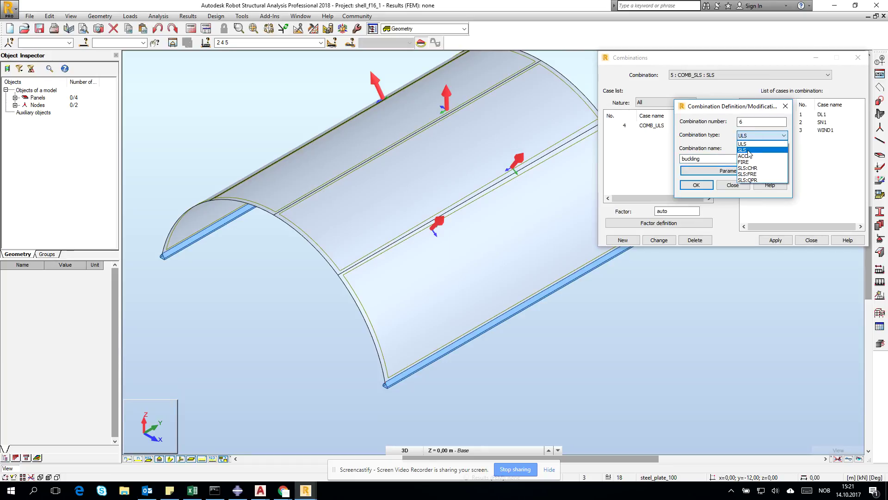
left_click(748, 151)
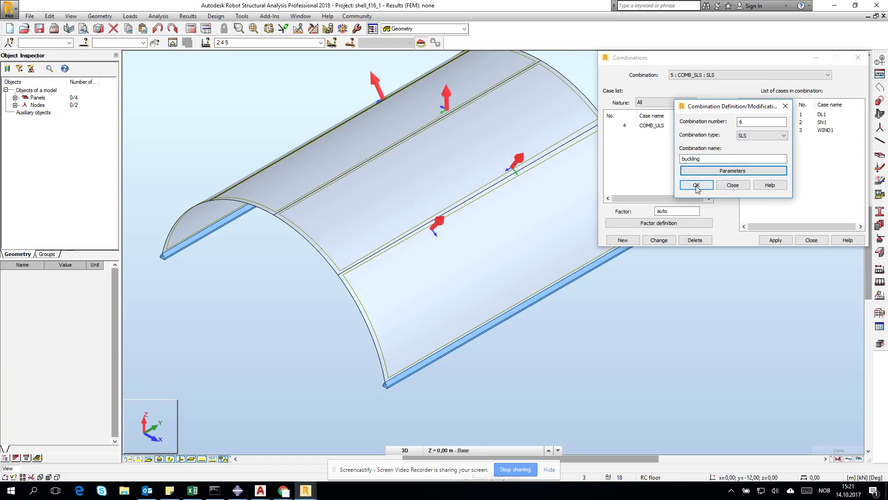
left_click(696, 186)
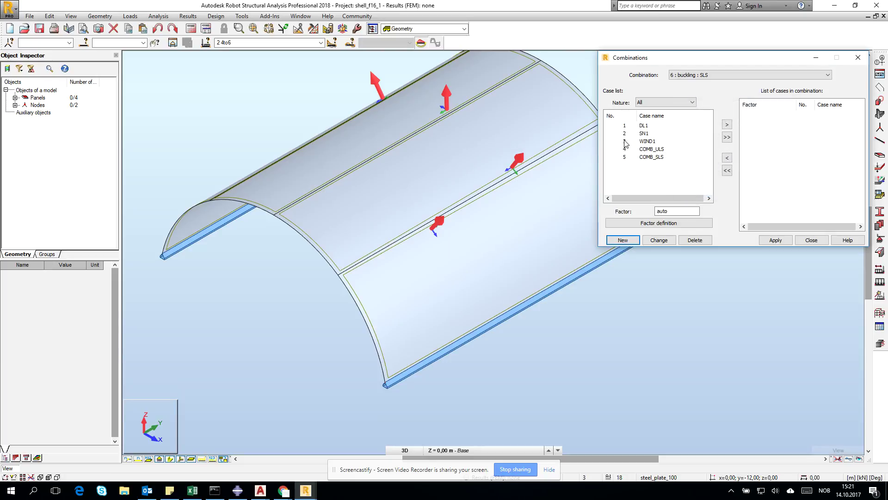
left_click(625, 126)
left_click(625, 142, "shift")
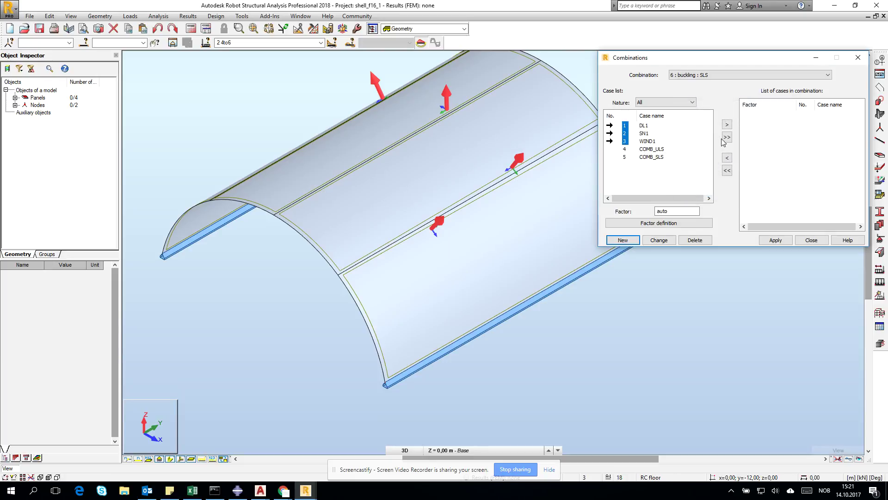
left_click(726, 125)
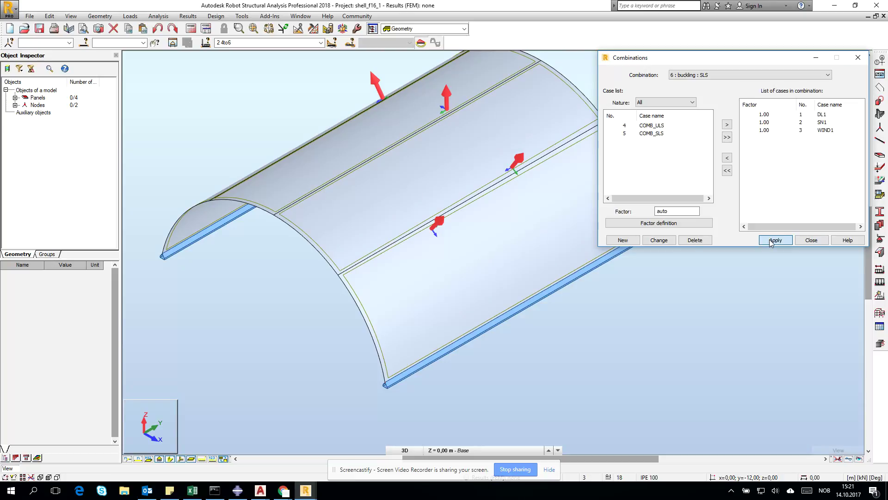
Step: Create a new ULS combination 7 named 'nonlinear'
left_click(622, 240)
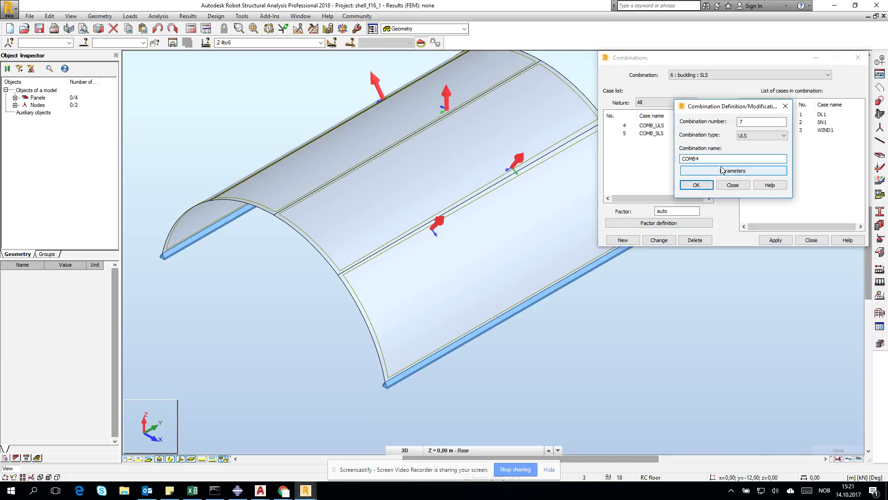
type("NON")
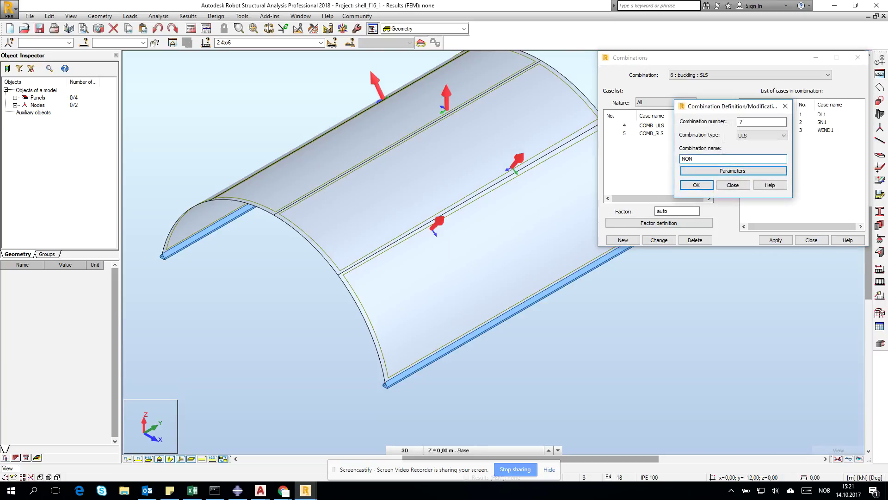
key("BackSpace")
type("nonlinear")
key("shift+Tab")
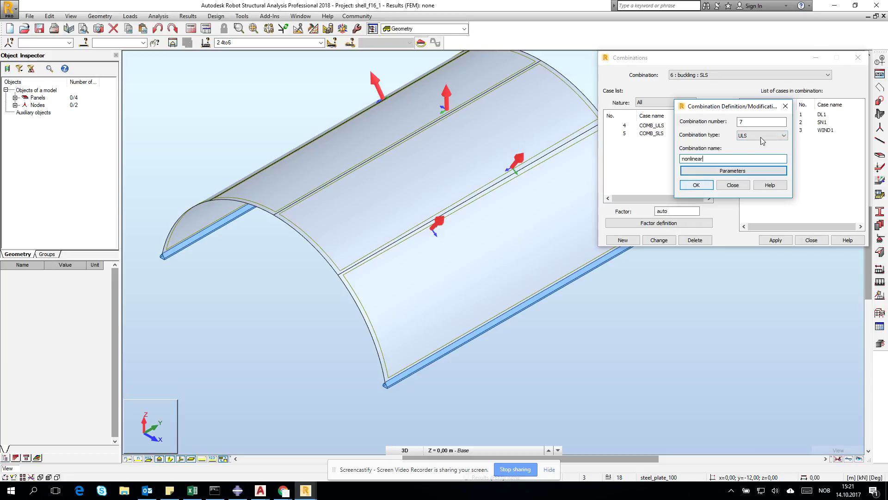
left_click(772, 135)
left_click(768, 143)
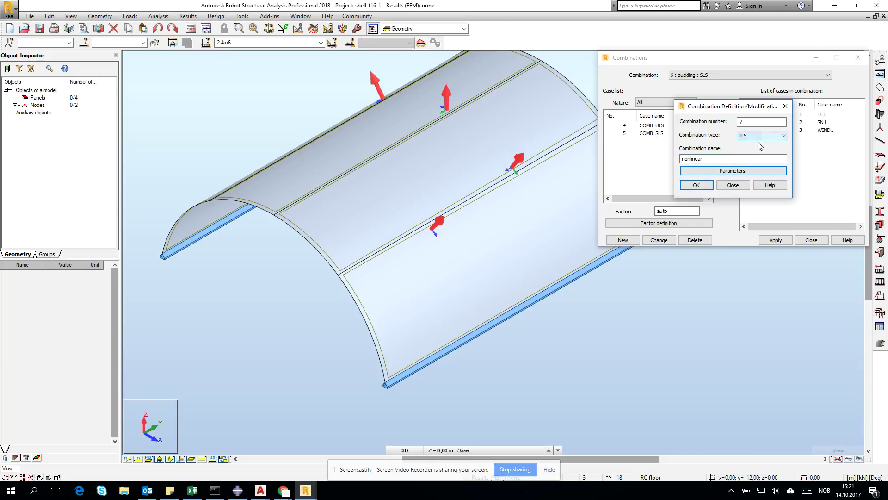
left_click(696, 185)
Step: Add DL1, SN1 and WIND1 to 'nonlinear' at factors 1.35/1.50/1.50 and apply
left_click(627, 126)
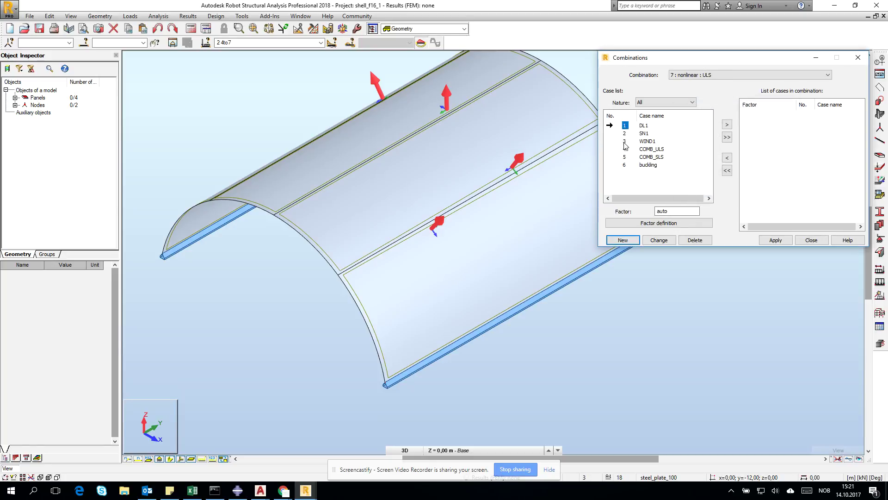
left_click(631, 135, "ctrl")
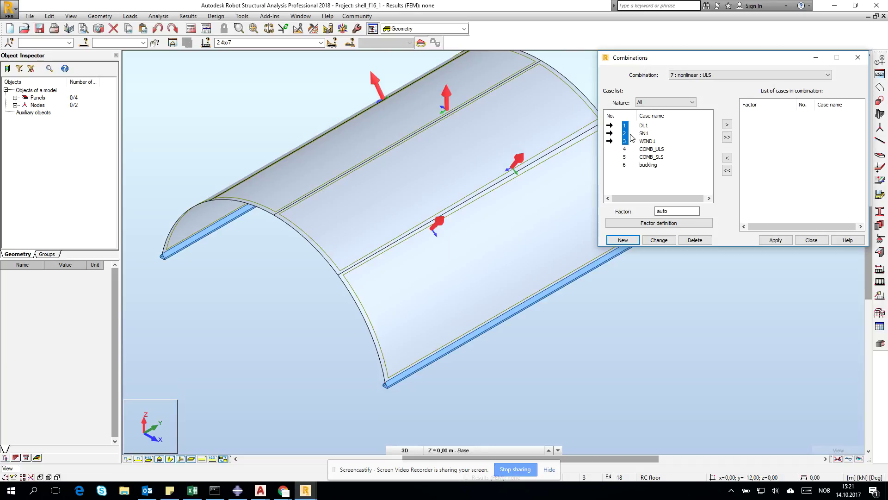
left_click(727, 125)
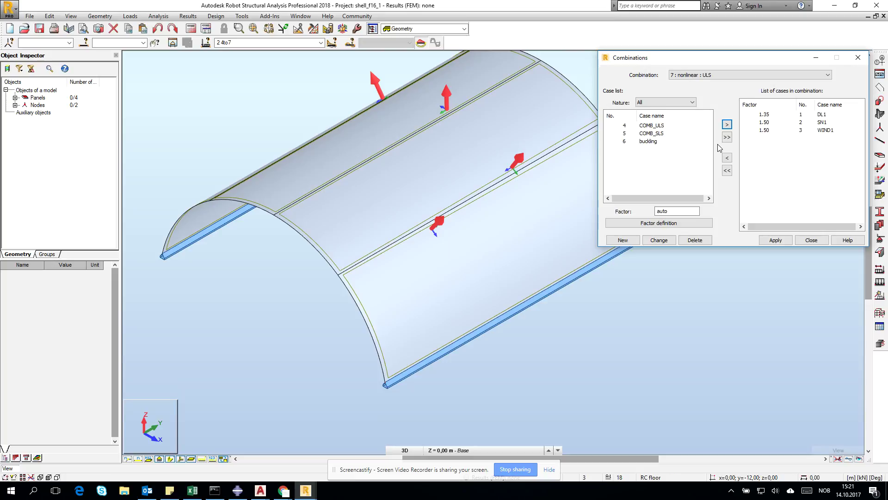
left_click(782, 240)
left_click(772, 240)
left_click(774, 241)
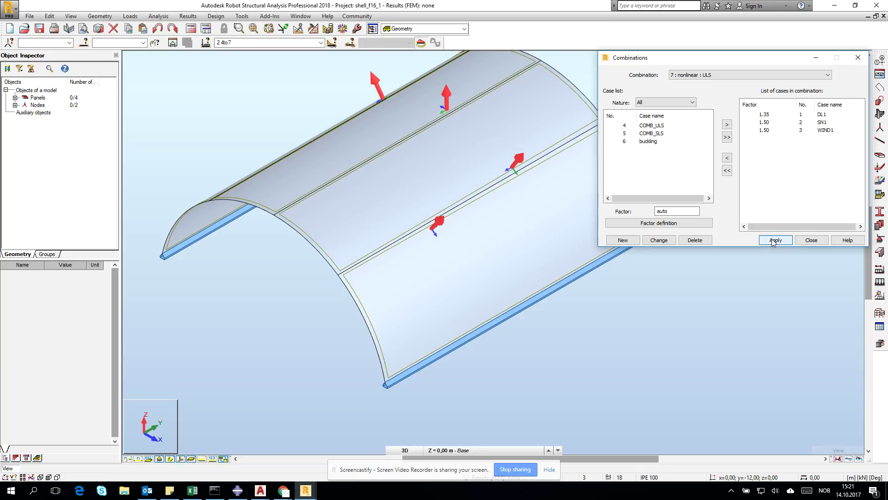
left_click(817, 242)
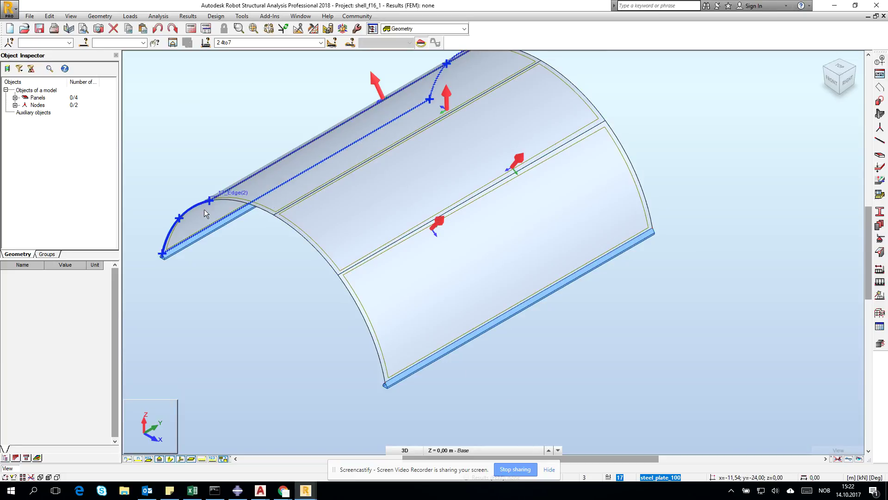
Step: Run the structural analysis calculations on the meshed shell model
left_click(206, 28)
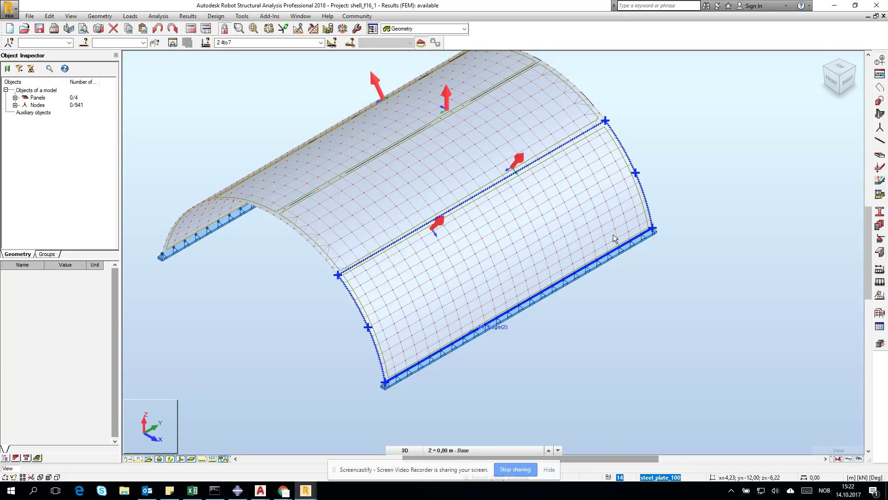
Step: Turn the shell model to a straight front view of the arch
left_click_drag(836, 85, 821, 97)
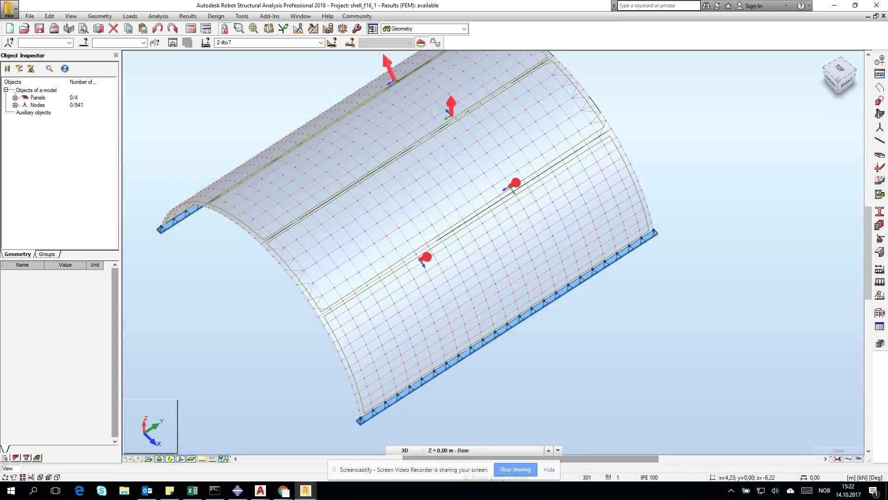
left_click(829, 87)
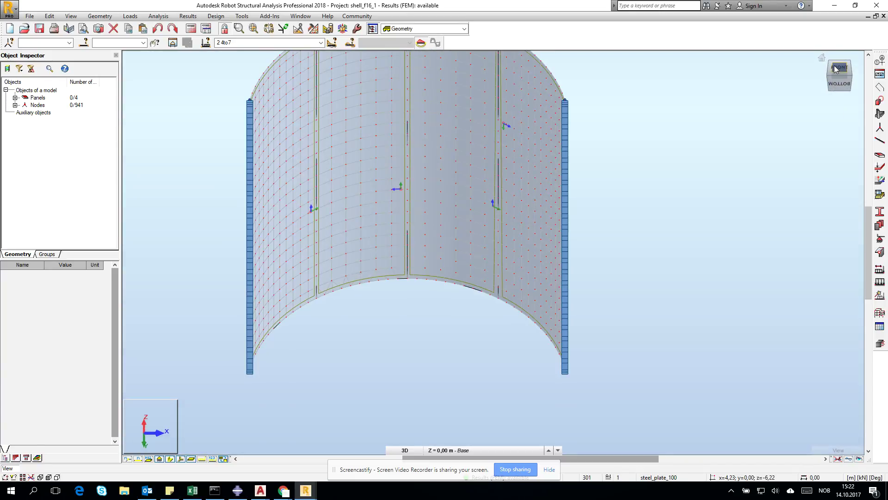
scroll(392, 150, "up", 2)
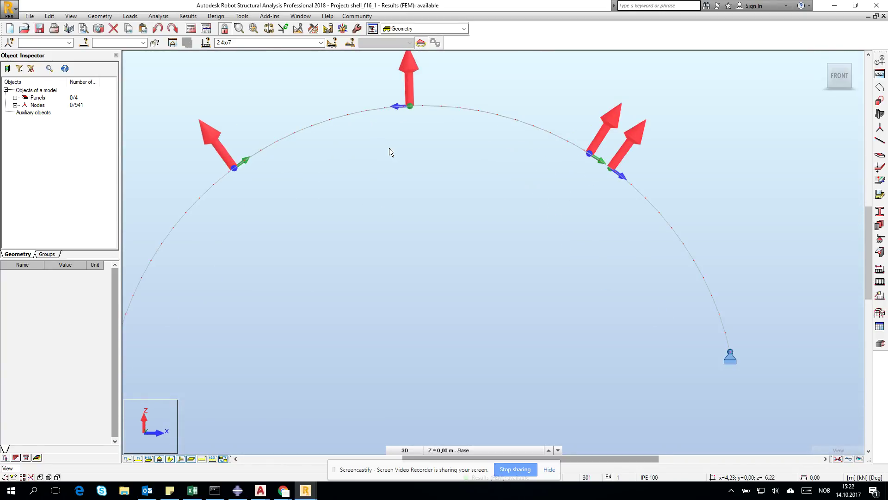
scroll(652, 152, "down", 1)
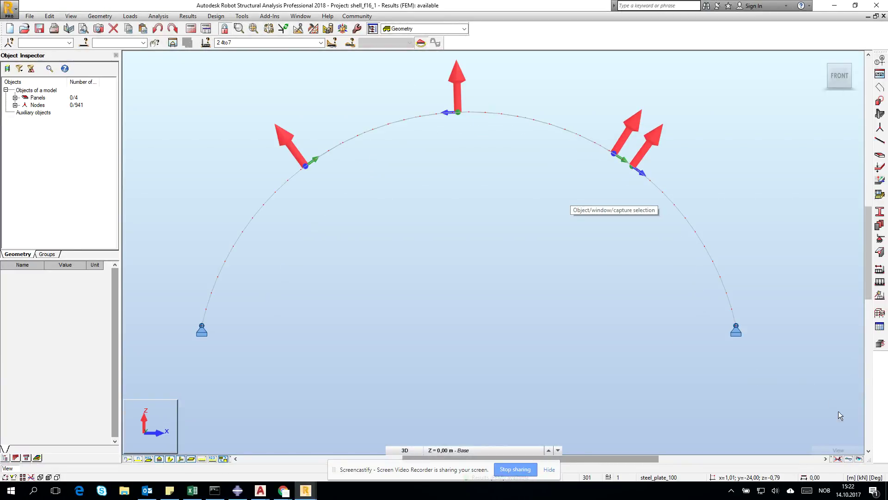
Step: Display the shell's deformed shape for combination 5 : COMB_SLS, maximum displacement 28
left_click(849, 459)
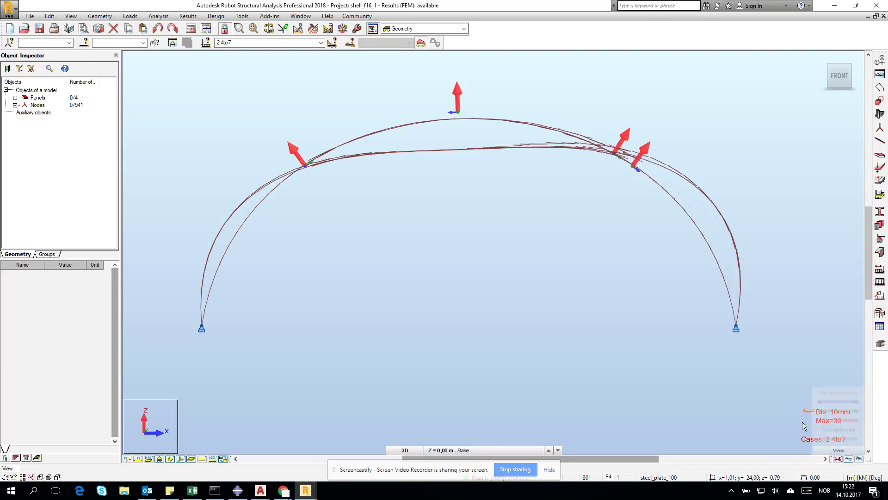
left_click(321, 43)
left_click(308, 76)
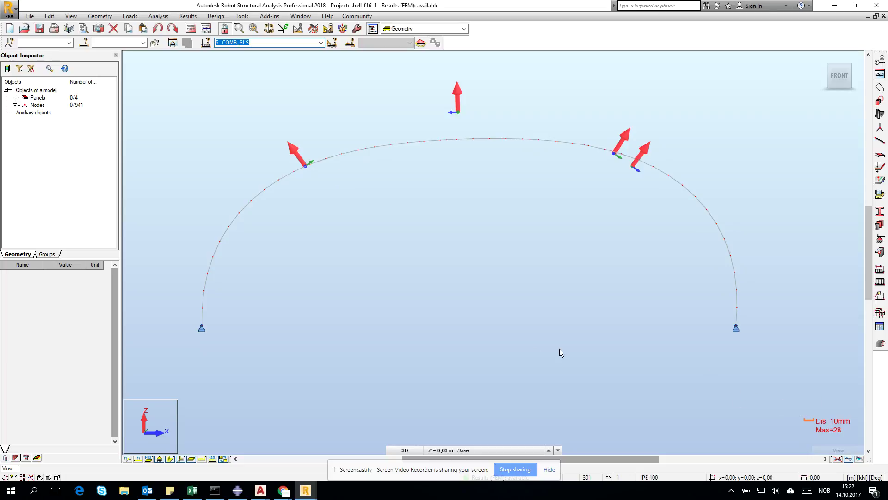
left_click(305, 490)
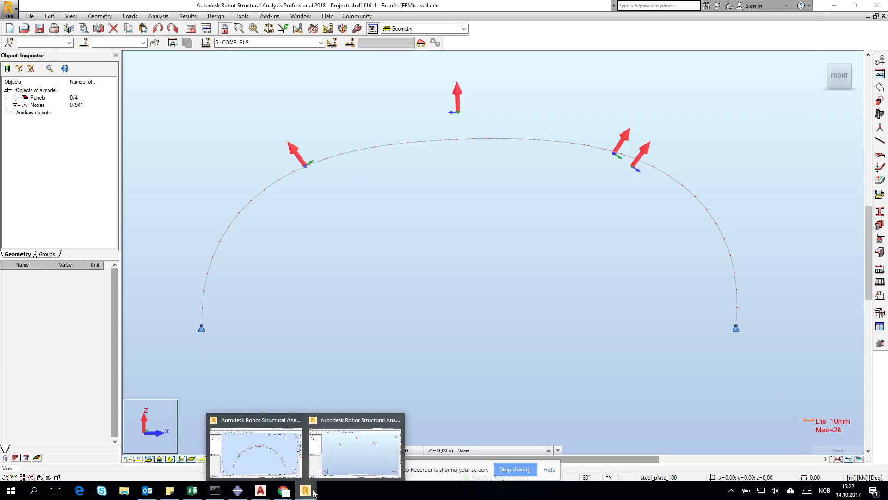
Step: In the beam model, show COMB_SLS deformation (maximum 31) with the PZ diagram and labels removed
left_click(265, 463)
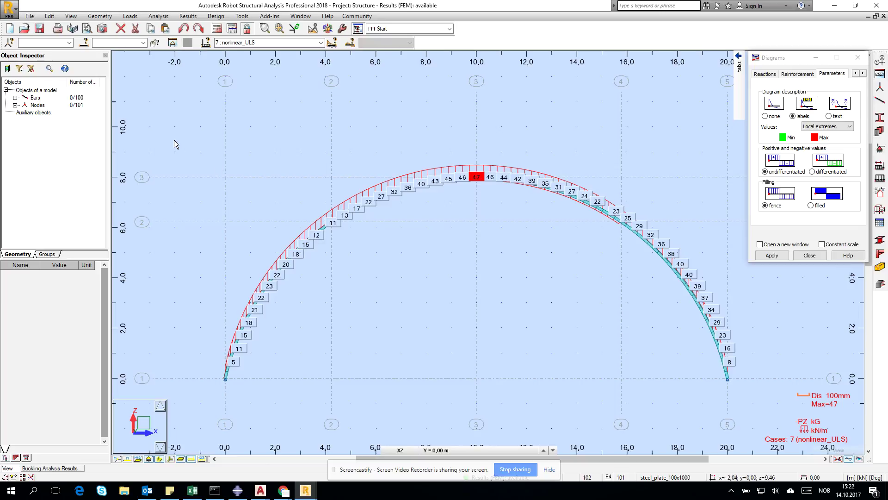
left_click(321, 42)
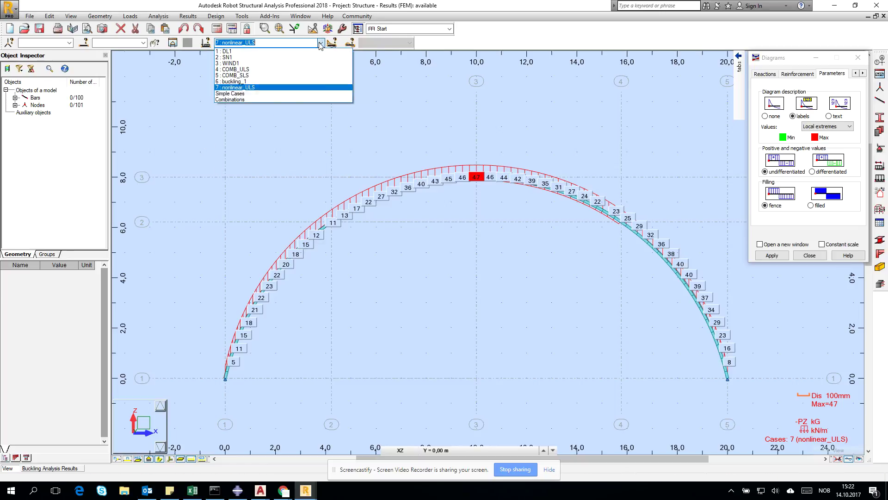
left_click(305, 73)
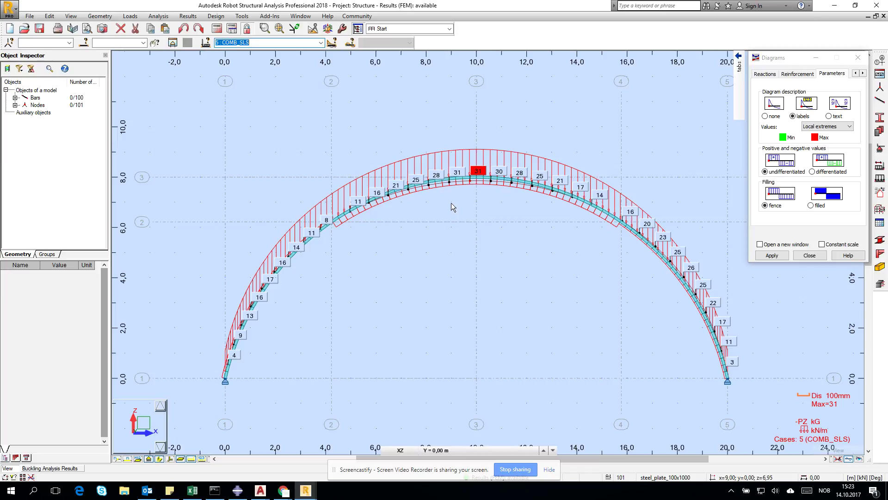
left_click(848, 459)
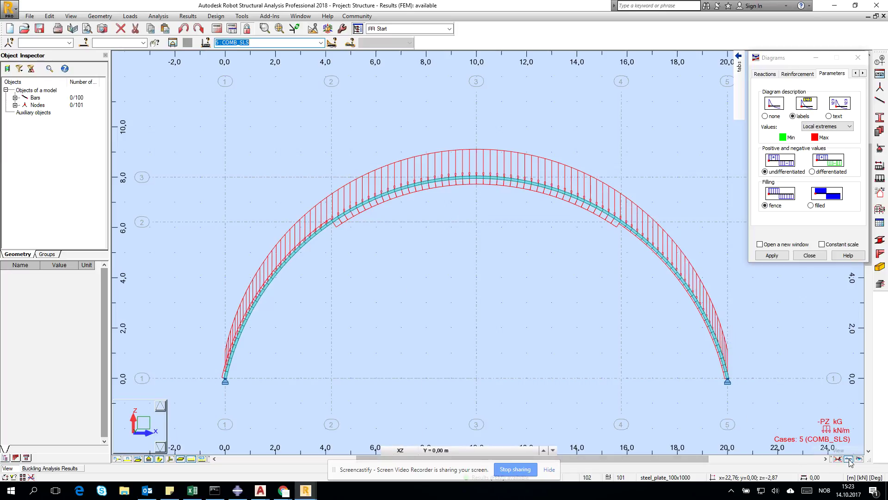
left_click(838, 459)
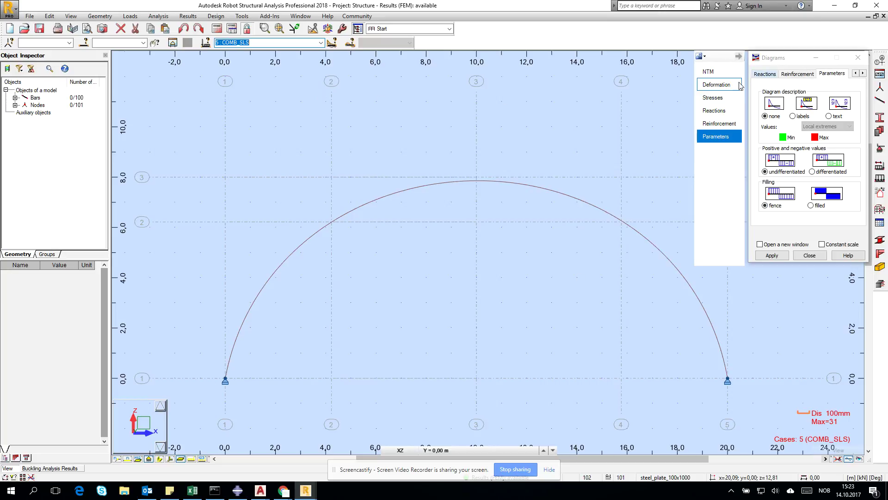
left_click(722, 84)
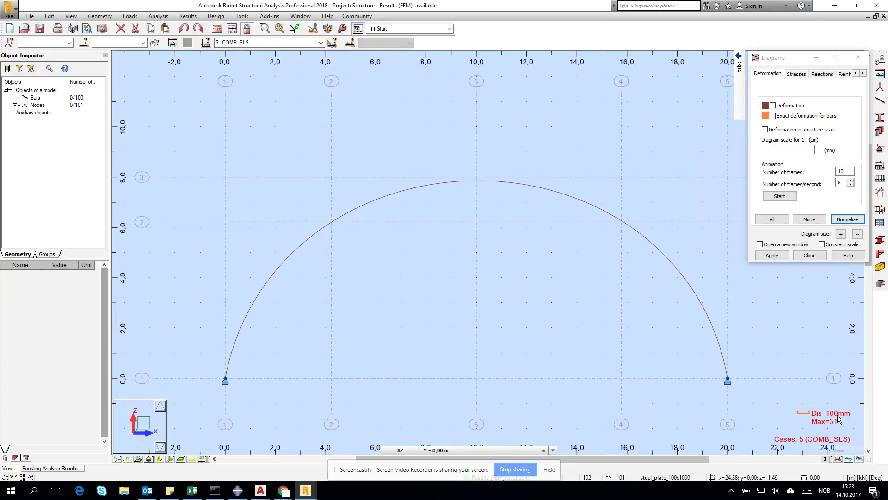
Step: Return to the shell_f16_1 shell model and view it isometrically in 3D
mouse_move(305, 491)
left_click(348, 476)
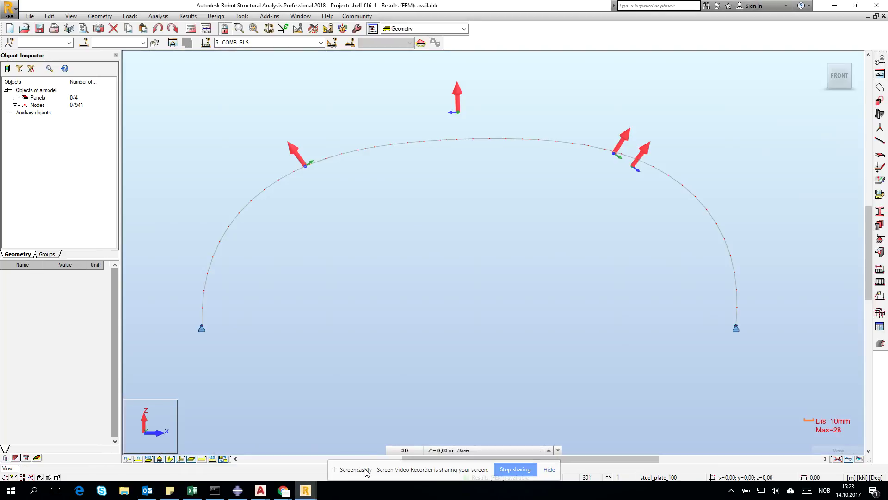
left_click(853, 65)
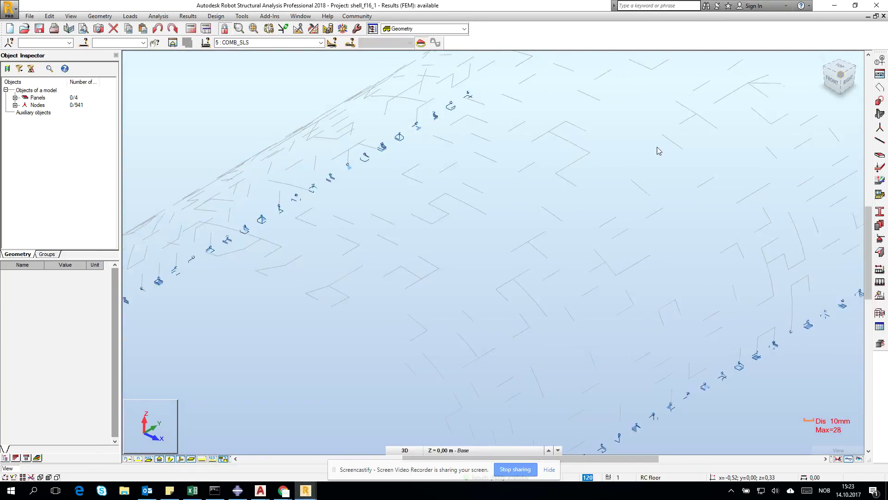